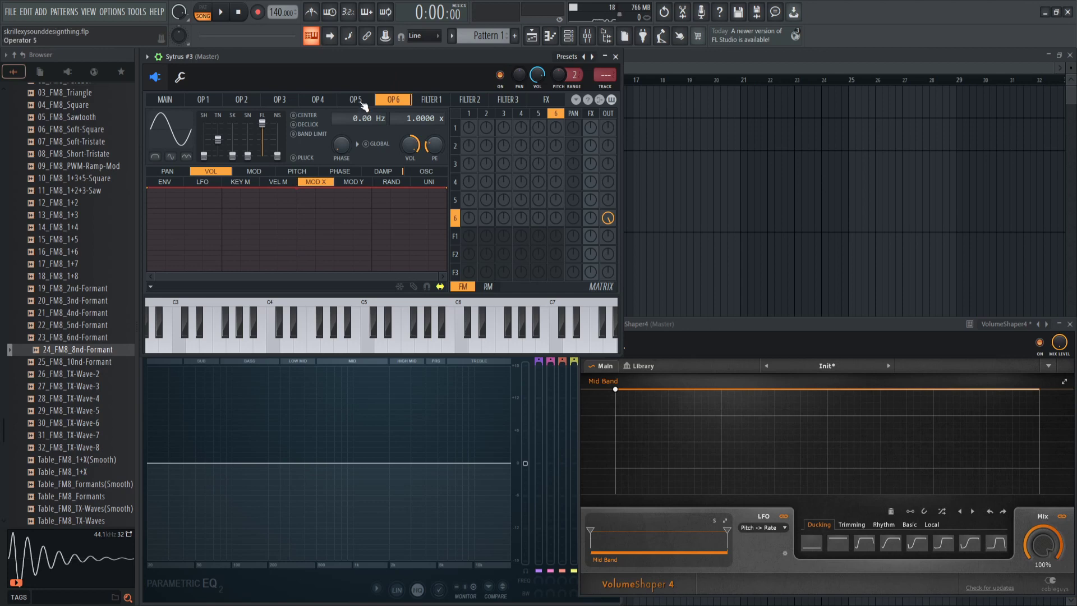
Load the 24_FM8_8nd-Formant waveform into operator 5 and play a test note
left_click(359, 101)
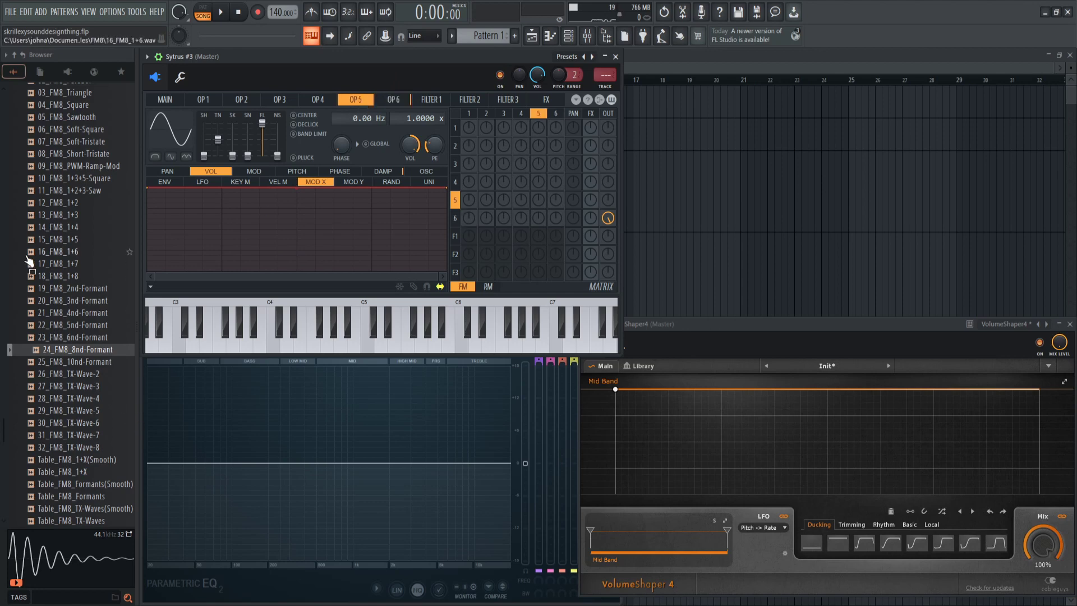
left_click(88, 351)
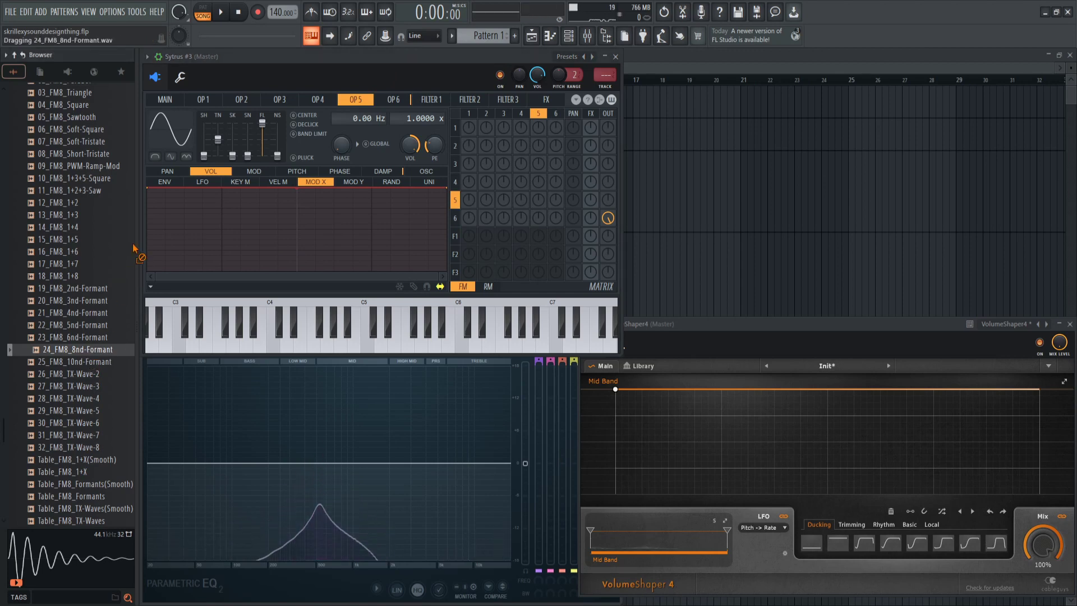
left_click_drag(171, 122, 172, 123)
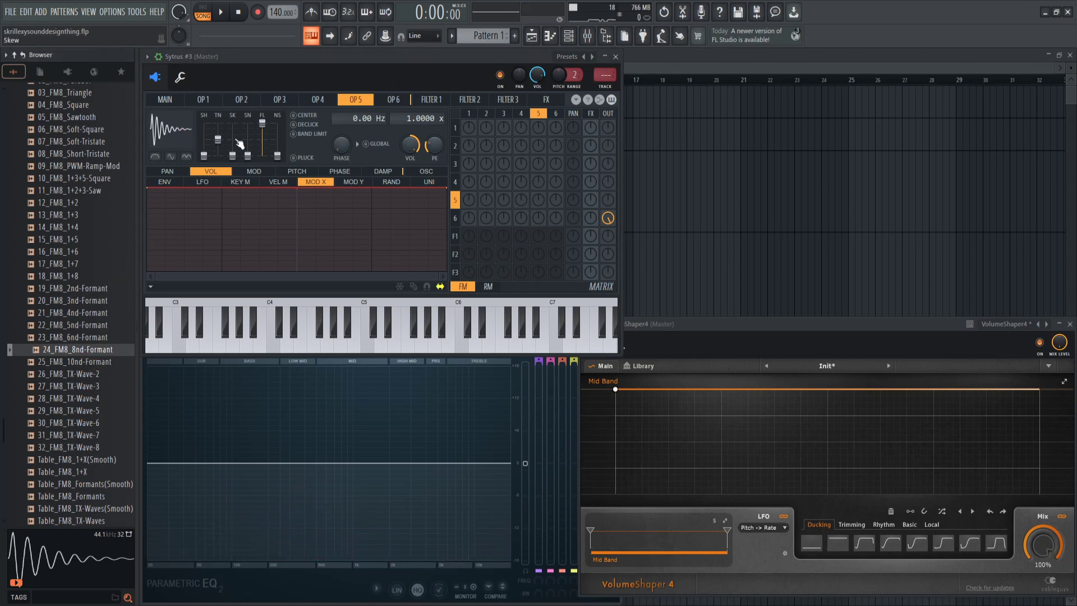
key("z")
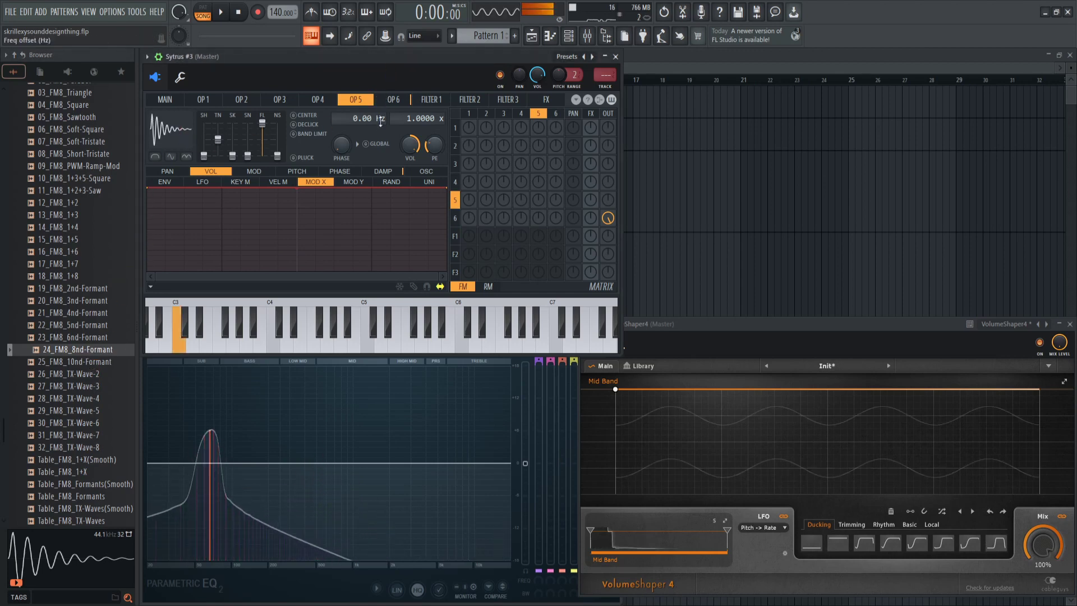
Mute operator 6's output, raise operator 5's output to full, and audition the formant waveform
left_click(608, 218)
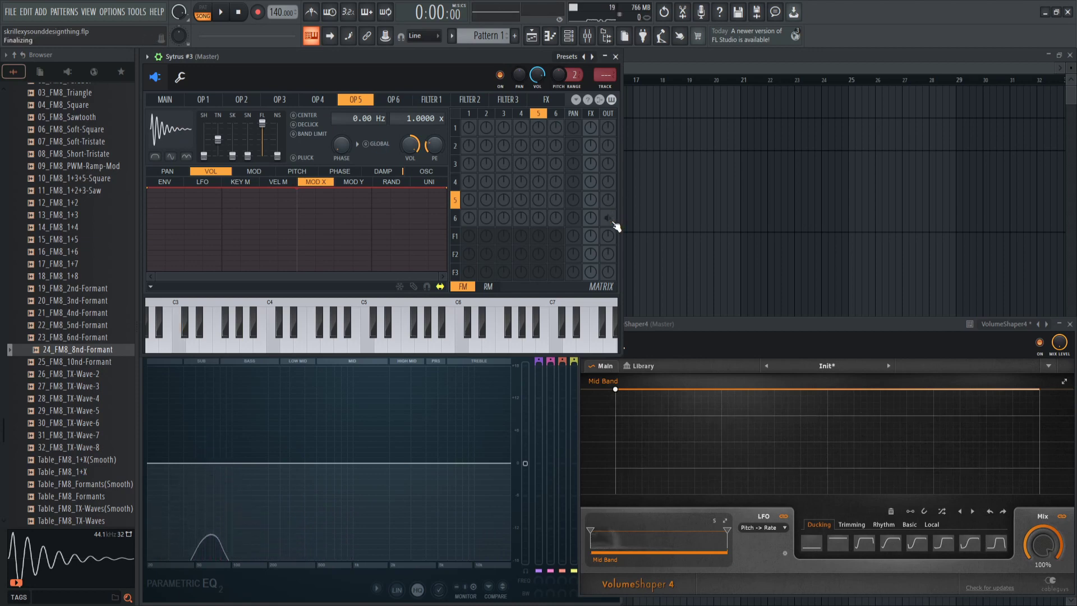
left_click(608, 200)
key("z")
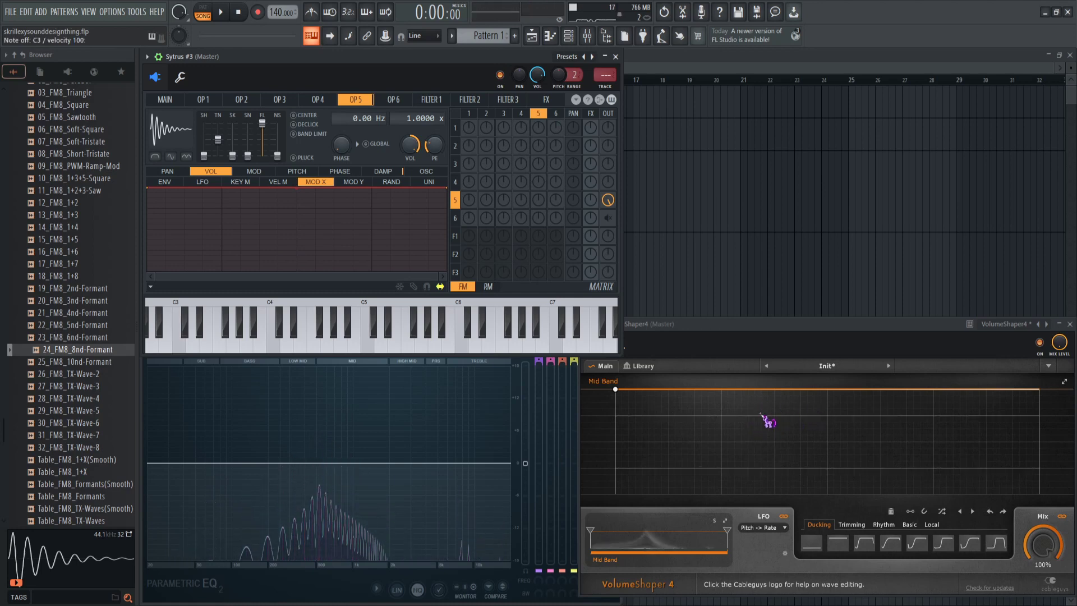
key("z")
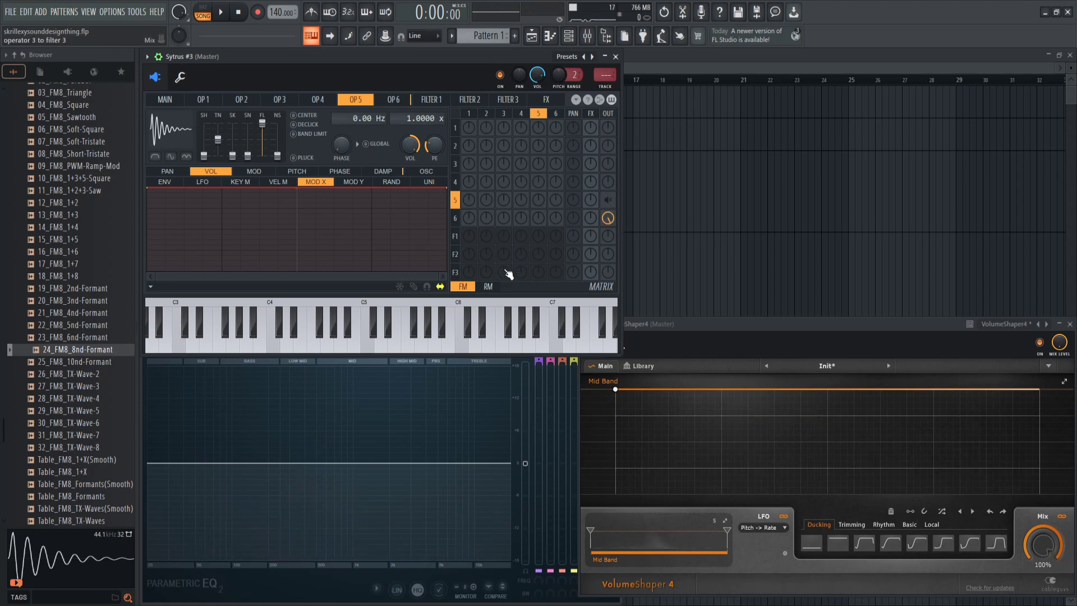
Switch the matrix to ring modulation, then halve operator 1's sine wave and raise its skew
left_click(489, 287)
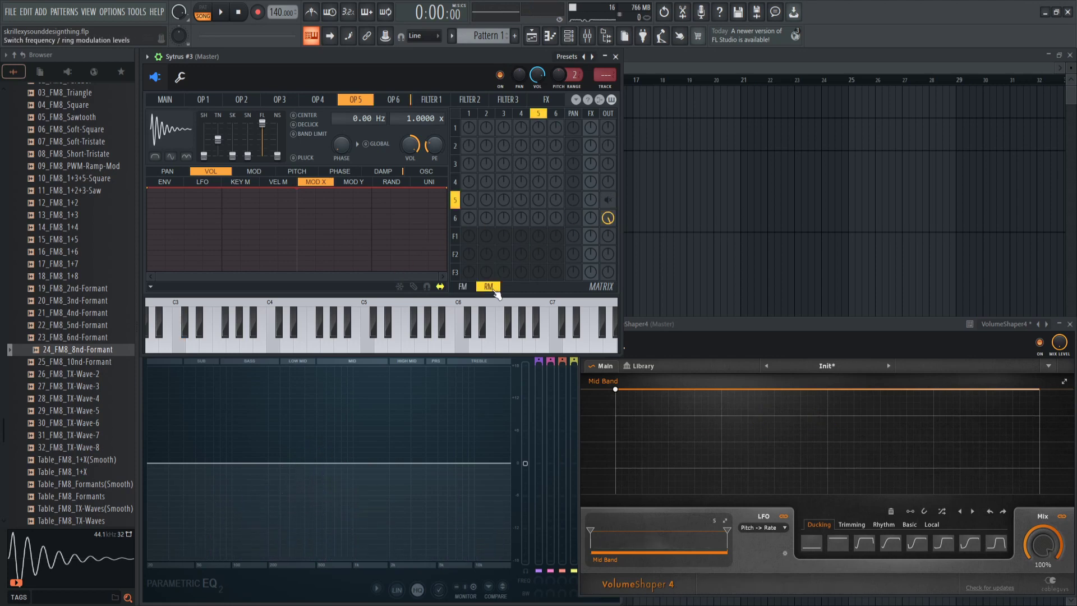
left_click(470, 116)
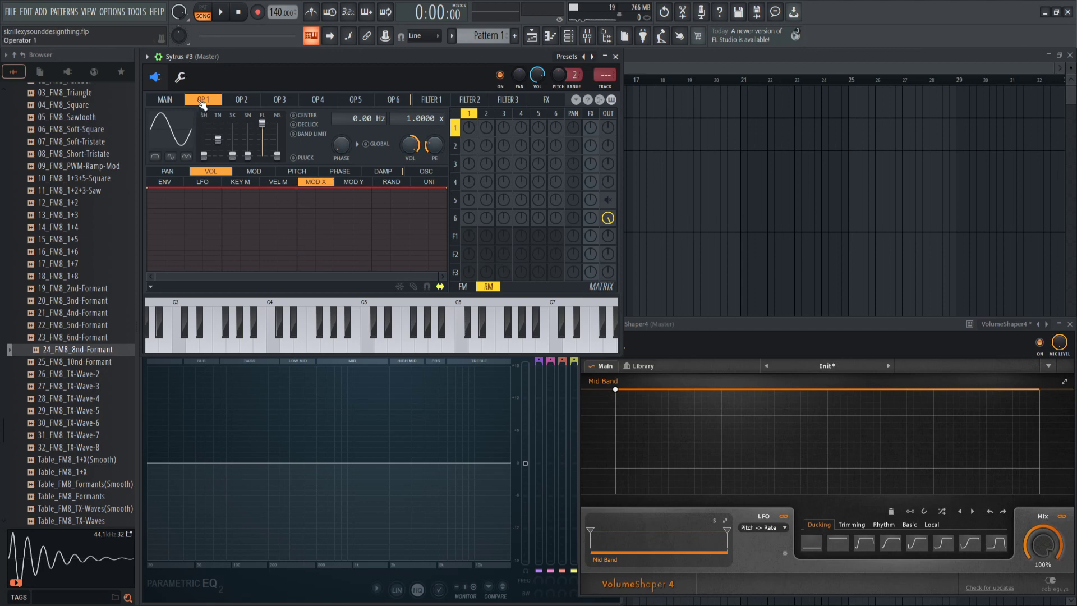
left_click(156, 159)
left_click_drag(233, 155, 232, 136)
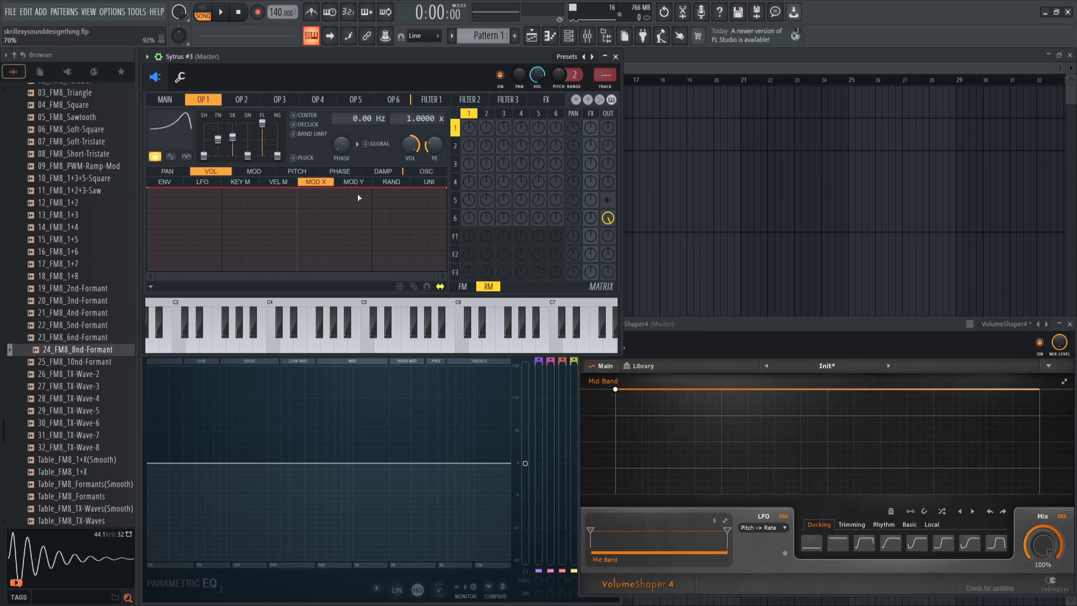
Mute operator 6's output and unmute operator 5's to hear the formant reference
right_click(609, 218)
right_click(609, 200)
left_click(684, 327)
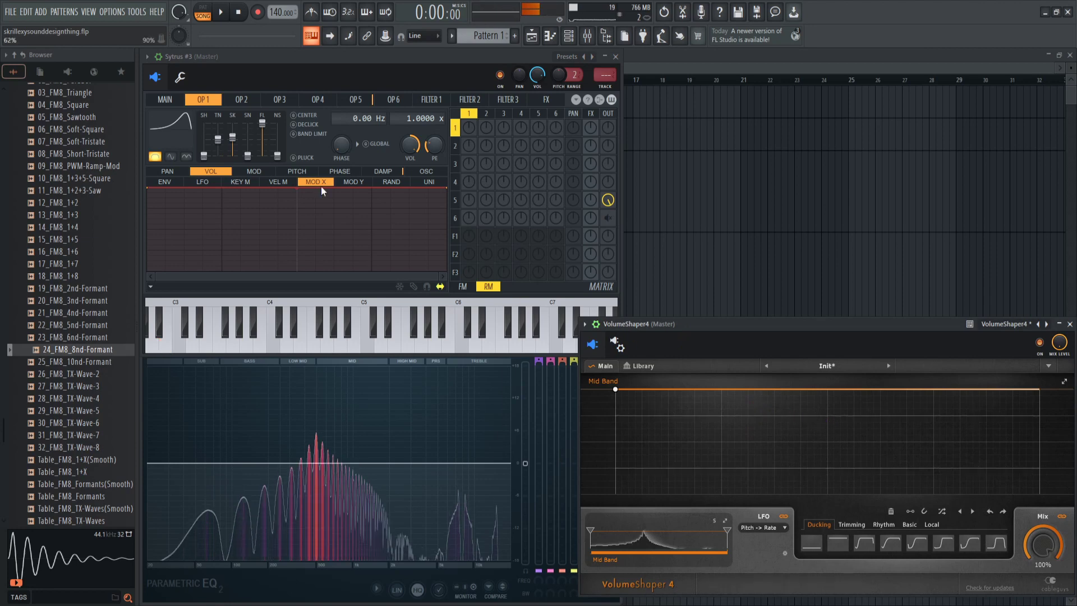
left_click(285, 66)
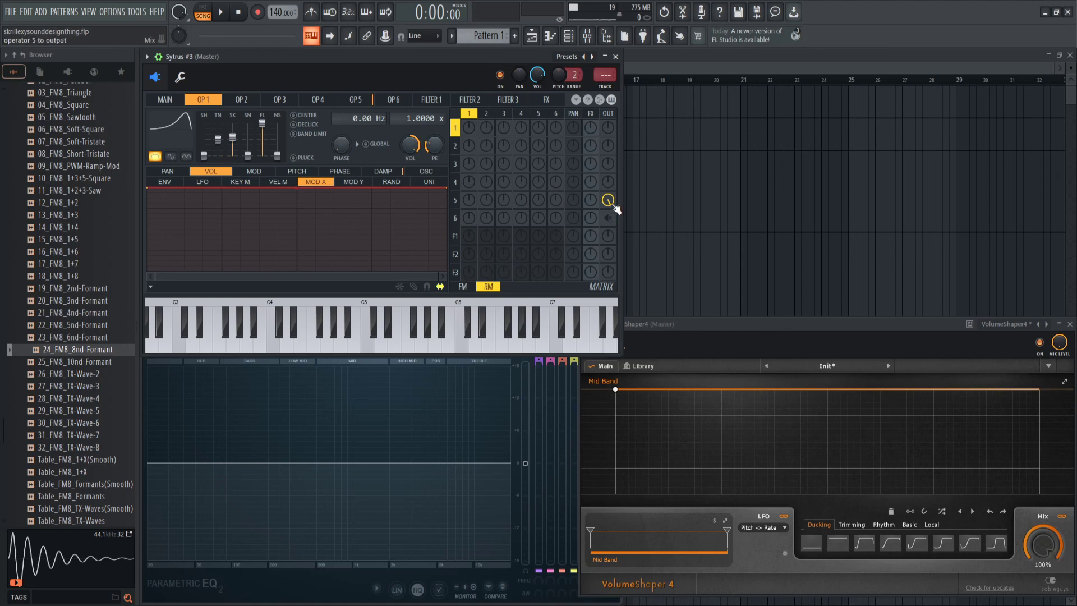
Make operator 6 the audible output again and ring-modulate it with operator 1 at about 95%, ending in the frequency modulation matrix
left_click_drag(607, 203, 606, 208)
left_click_drag(607, 220, 606, 216)
left_click_drag(469, 221, 468, 220)
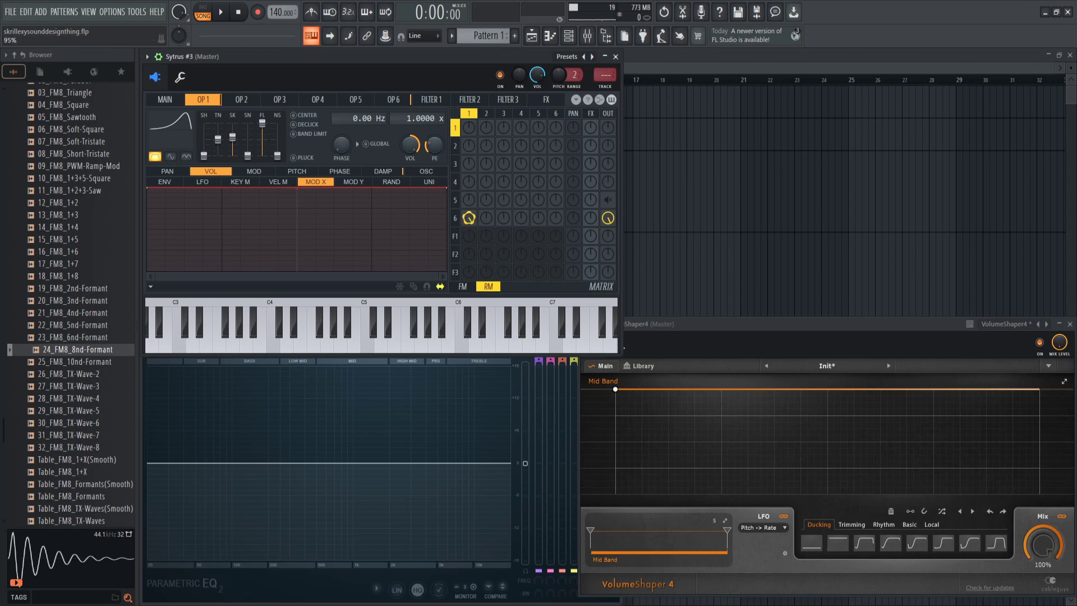
left_click(462, 286)
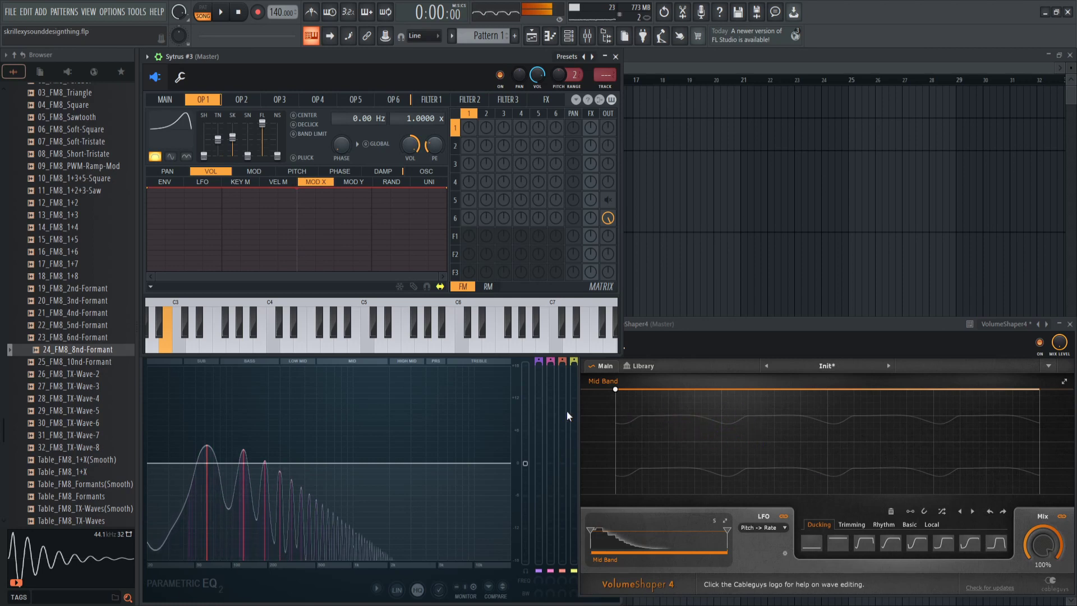
Set operator 6's frequency ratio to 8.0000x
left_click(405, 104)
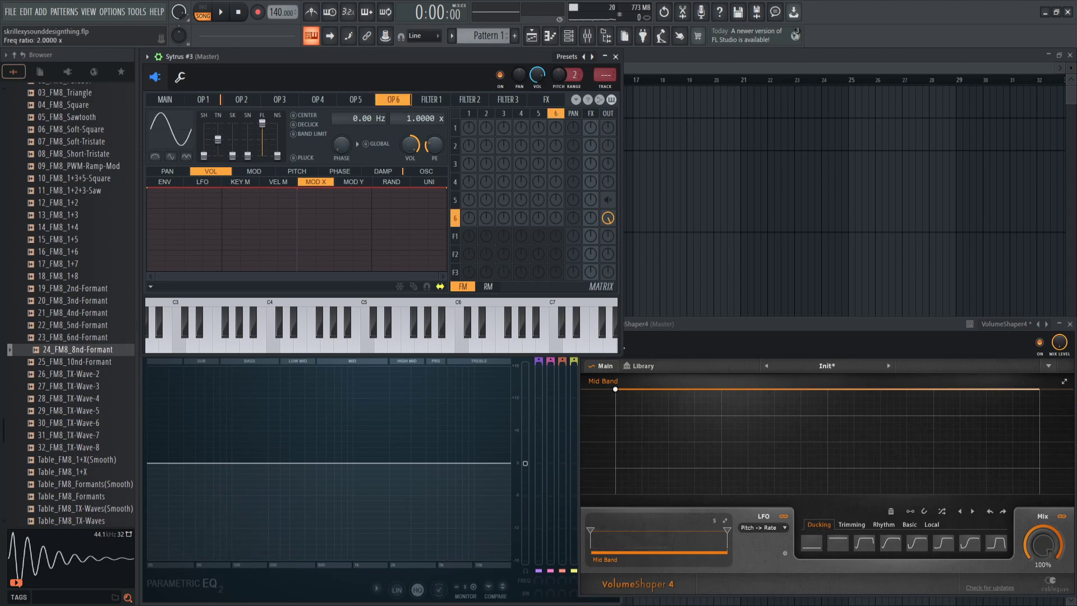
left_click_drag(405, 121, 406, 93)
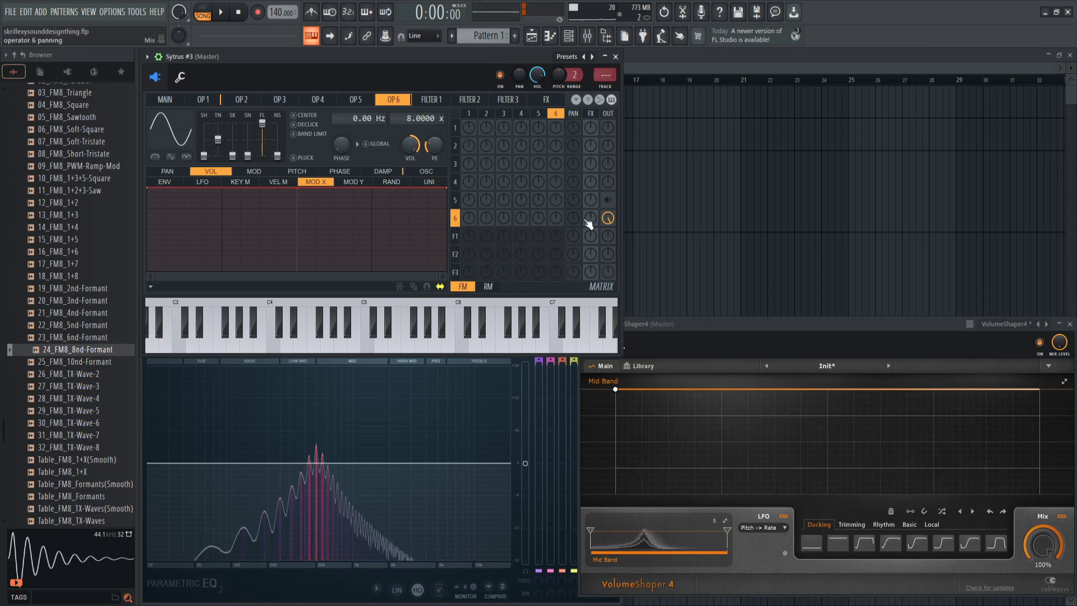
Compare the operator 5 and operator 6 outputs by toggling their mutes, ending with only operator 6 audible
right_click(608, 200)
right_click(608, 220)
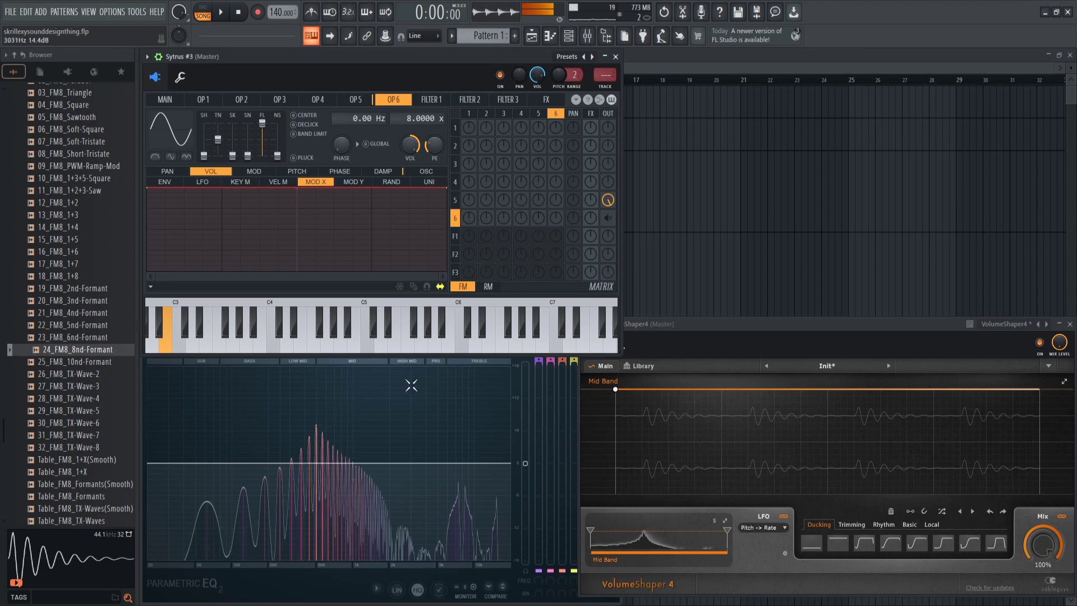
right_click(608, 219)
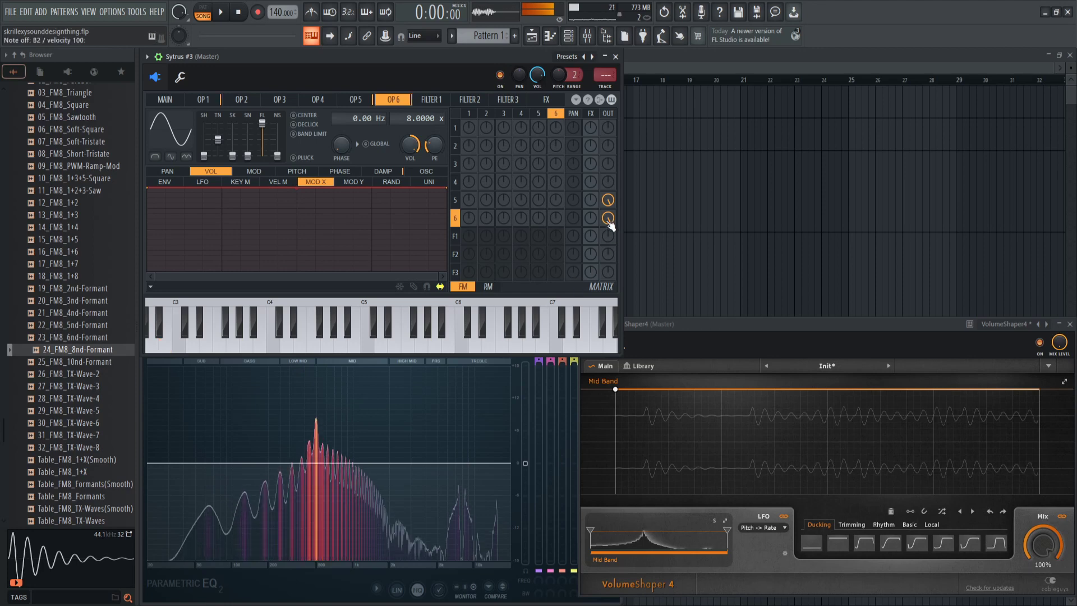
right_click(608, 200)
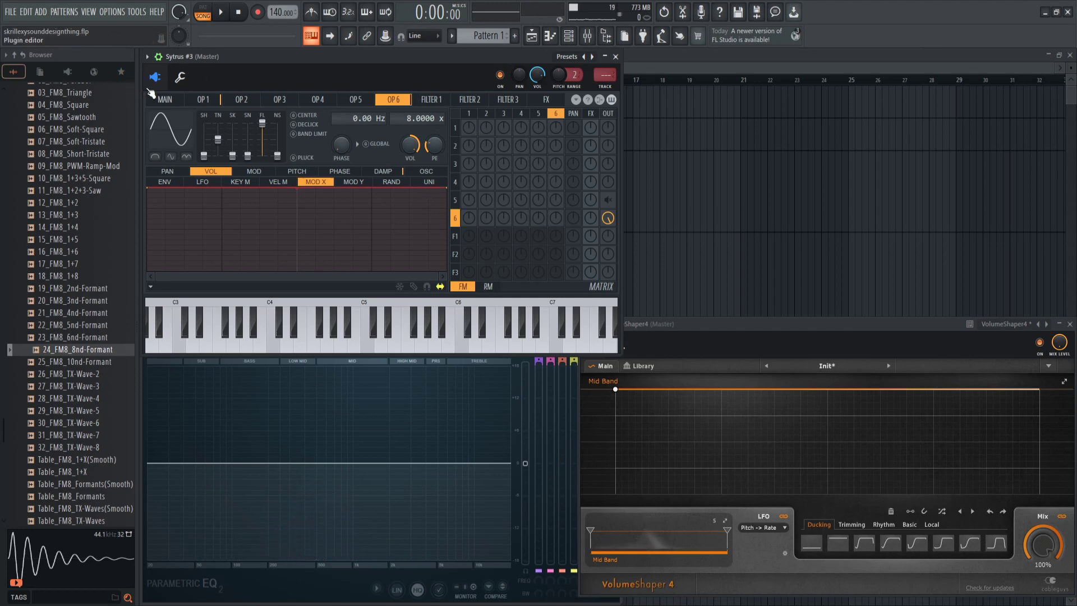
Mute operator 1's ring modulation of operator 6, return the matrix to frequency modulation, and audition the unmodulated sound
left_click(204, 100)
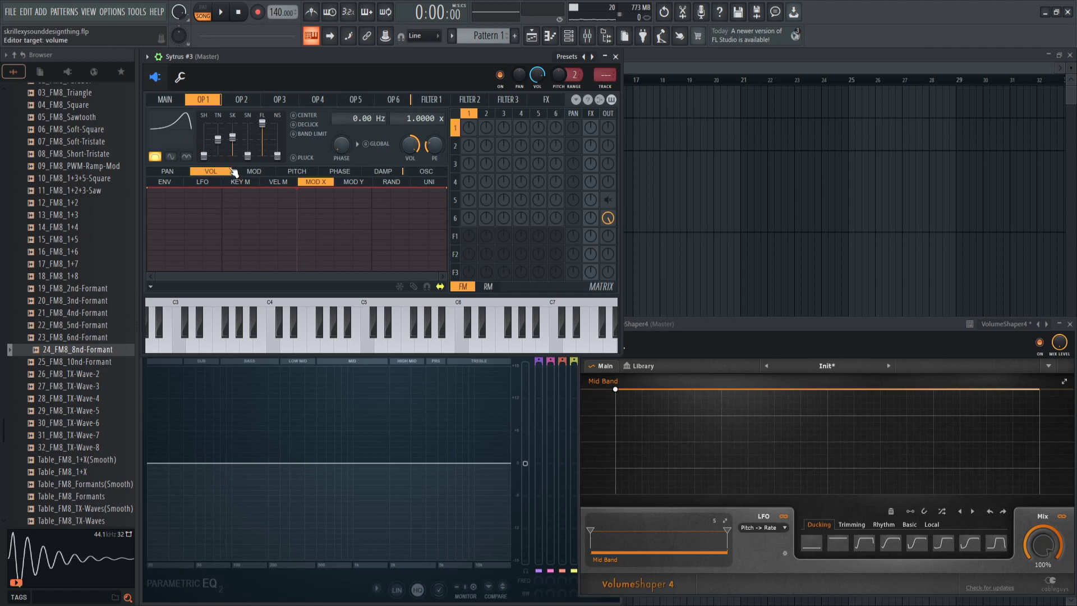
key("z")
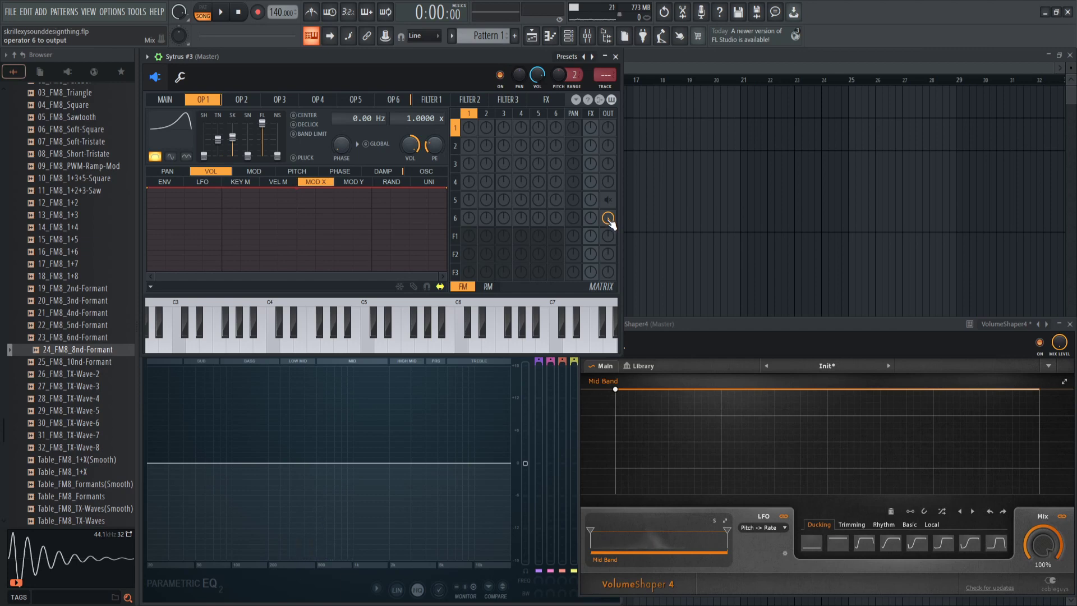
left_click(487, 287)
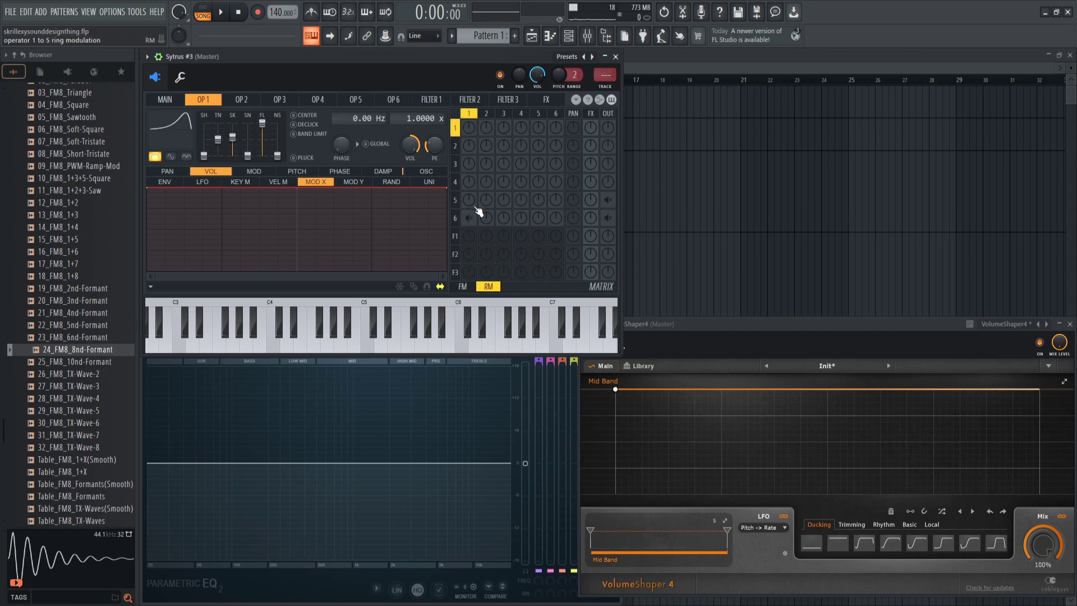
left_click_drag(472, 150, 473, 145)
left_click(463, 287)
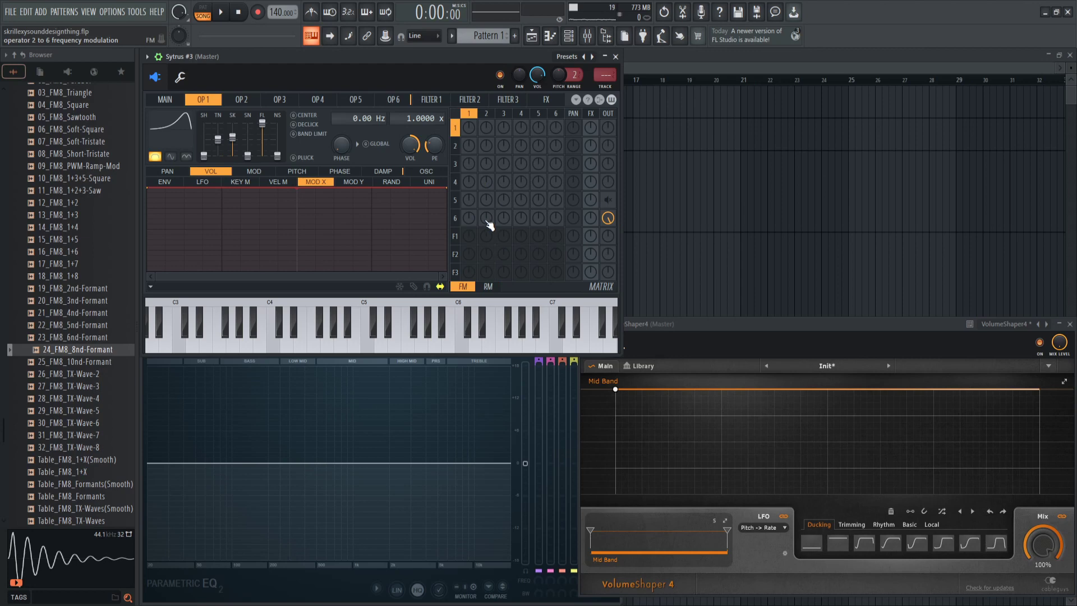
key("z")
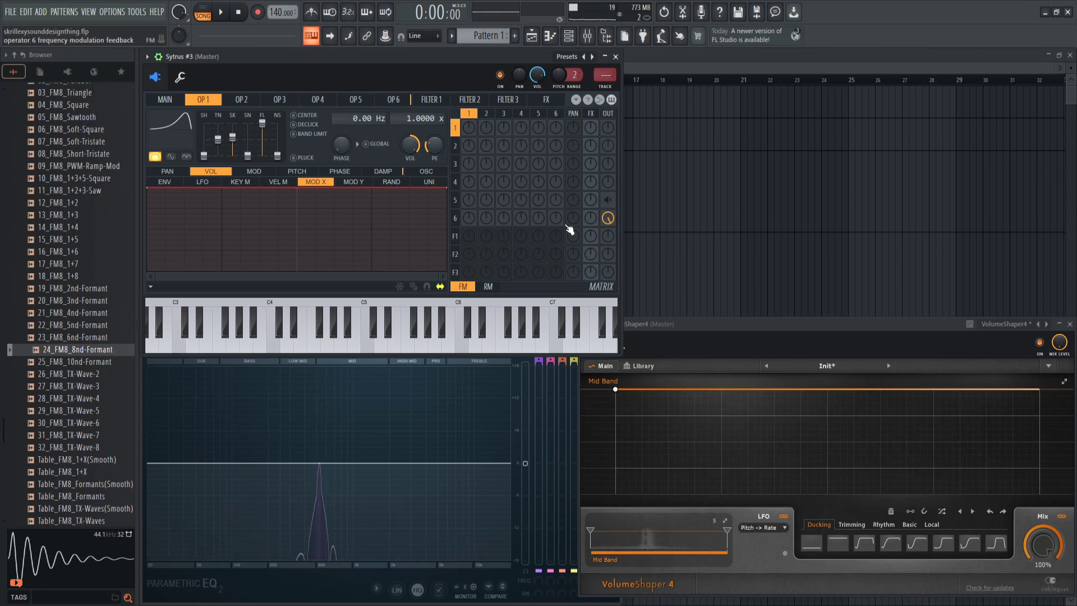
Set operator 6's frequency ratio to 1.0000x and operator 2's to 8.0000x
left_click(555, 113)
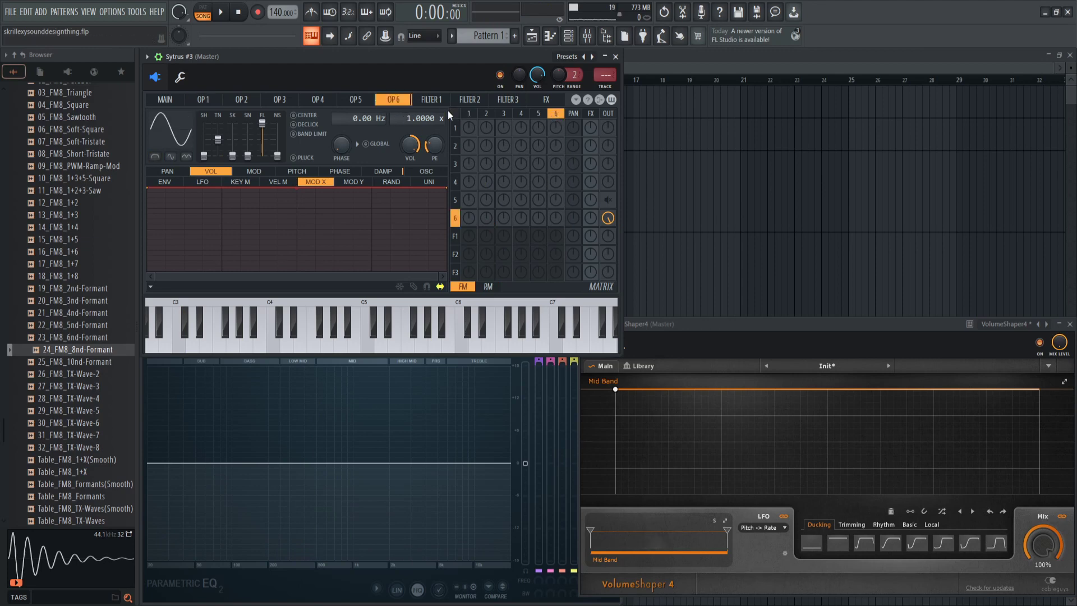
left_click(487, 114)
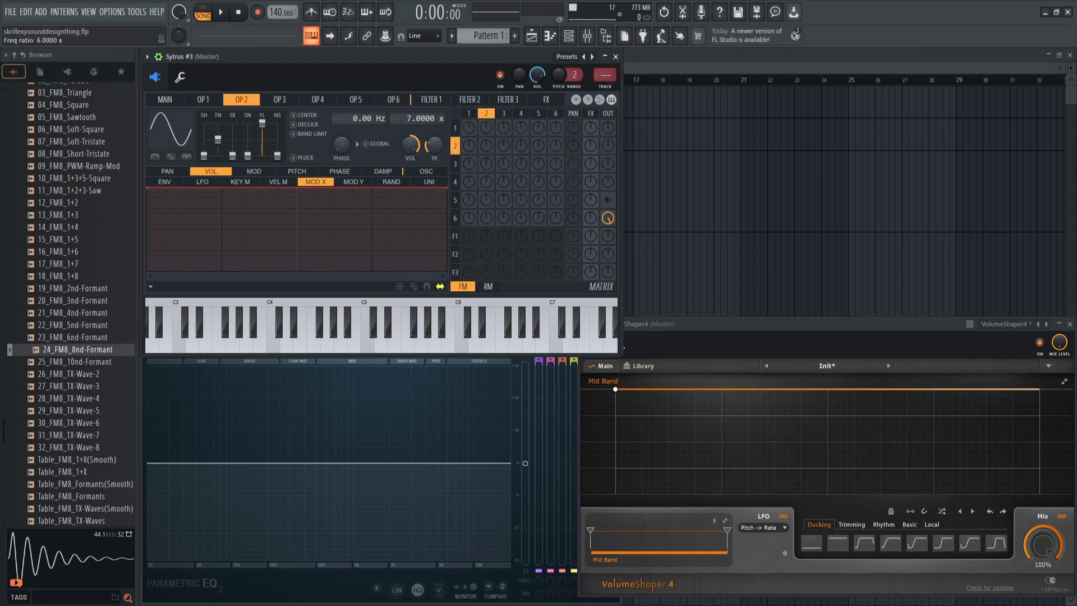
Frequency-modulate operator 6 with operator 2, then try operator 5 as its modulator and mute that route
left_click(556, 113)
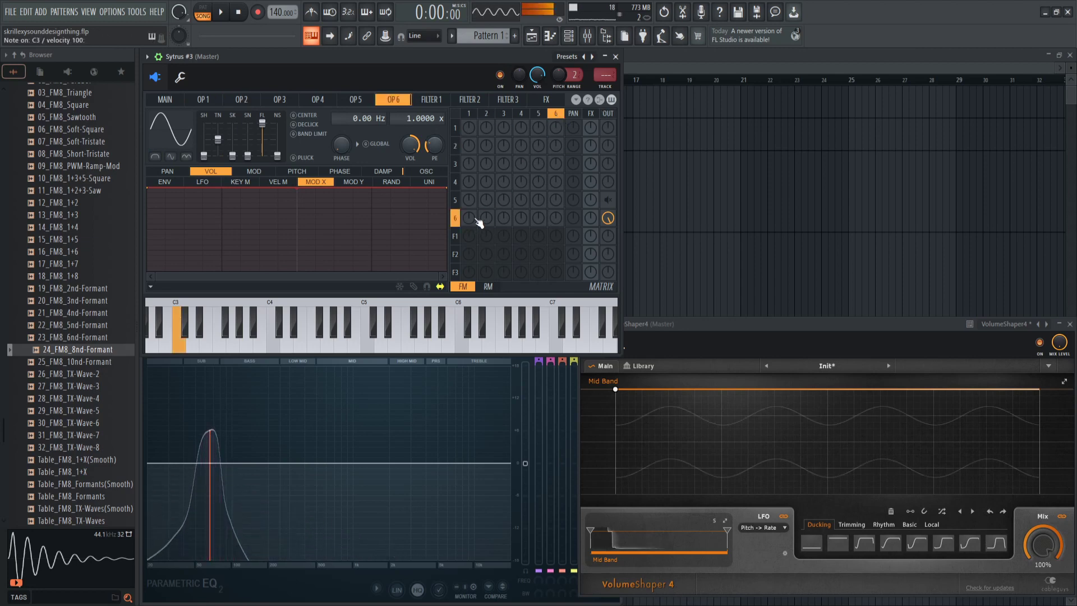
left_click_drag(486, 218, 486, 198)
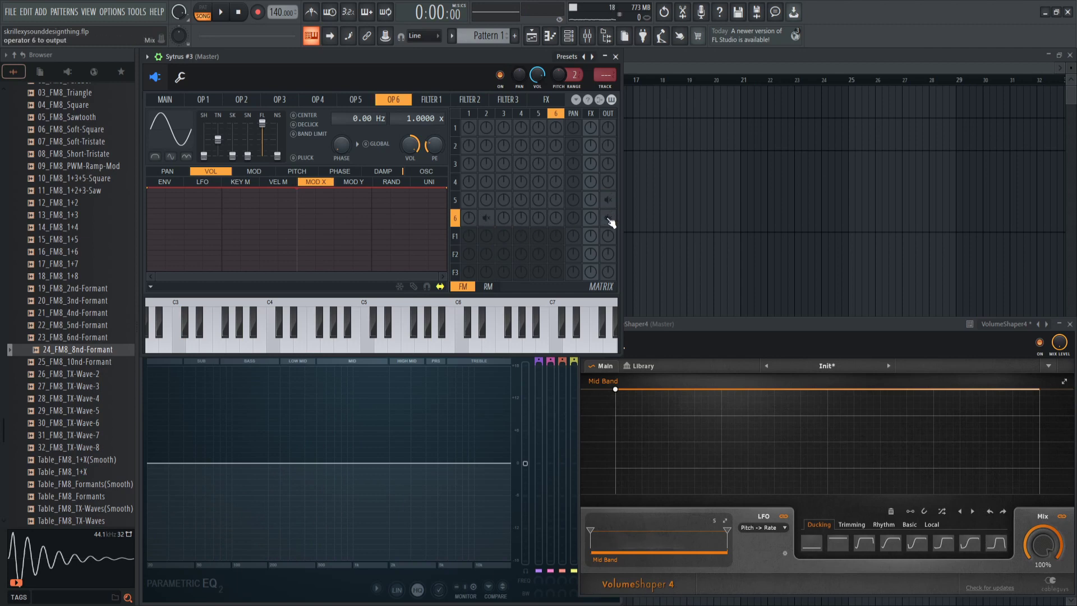
mouse_move(537, 221)
left_mouse_down()
mouse_move(538, 208)
mouse_move(539, 241)
mouse_move(538, 206)
mouse_move(538, 236)
mouse_move(486, 202)
mouse_move(539, 203)
mouse_move(485, 238)
mouse_move(485, 207)
mouse_move(547, 228)
left_mouse_up()
Try a frequency ratio of 16.0000x on operator 2 while auditioning the modulated sound
left_click(487, 114)
key("z")
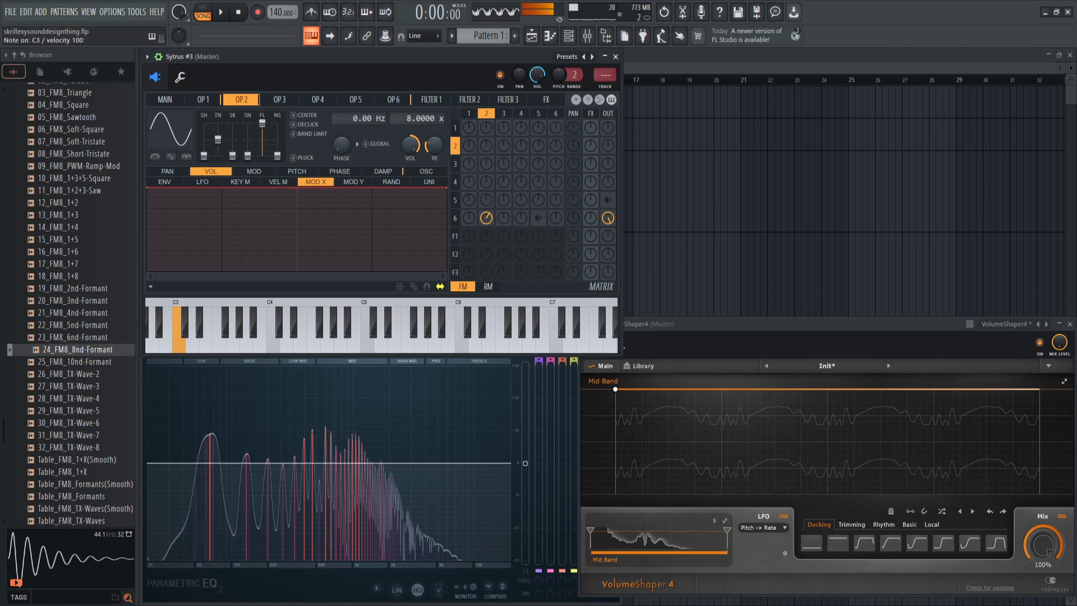
mouse_move(410, 119)
left_mouse_down()
mouse_move(410, 137)
mouse_move(403, 90)
mouse_move(404, 119)
left_mouse_up()
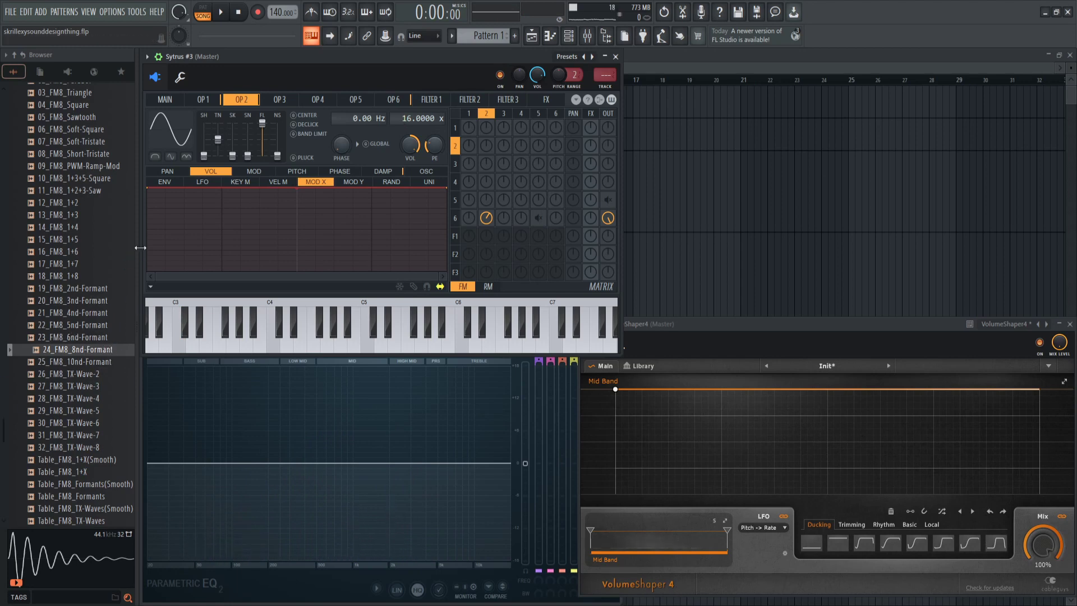
Set operator 2's frequency ratio to 5.0000x
left_click(203, 100)
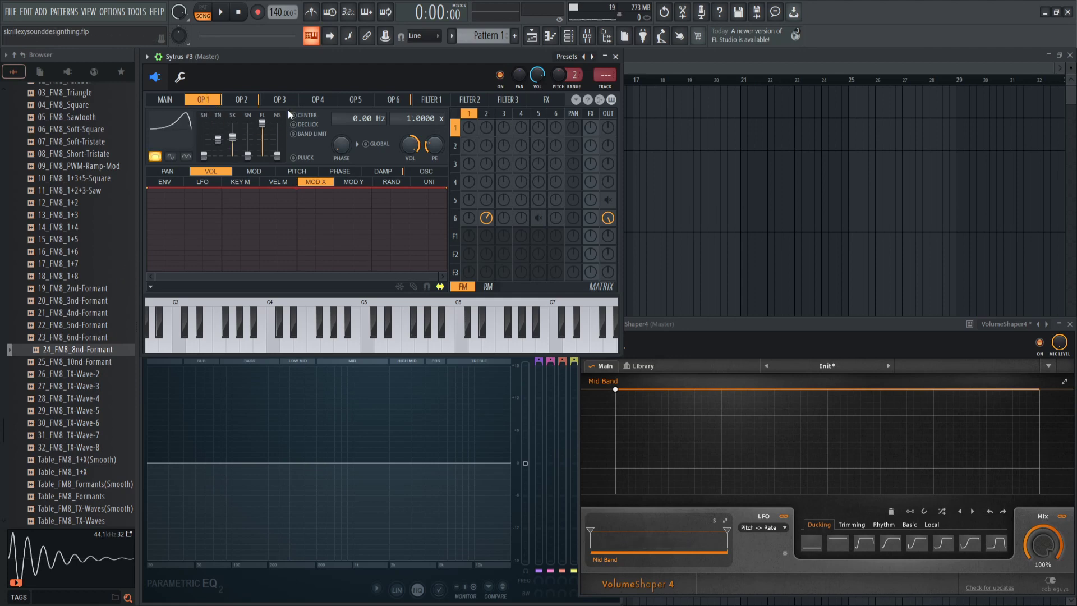
left_click(247, 101)
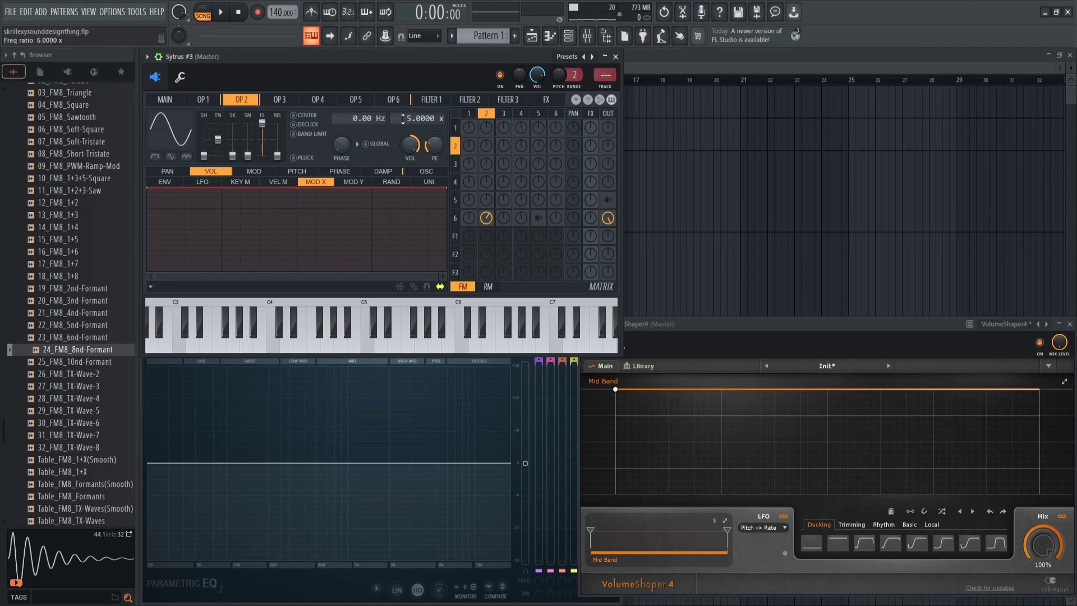
Raise operator 1's skew and tension slightly, then return to operator 2 and audition the sound
left_click(203, 100)
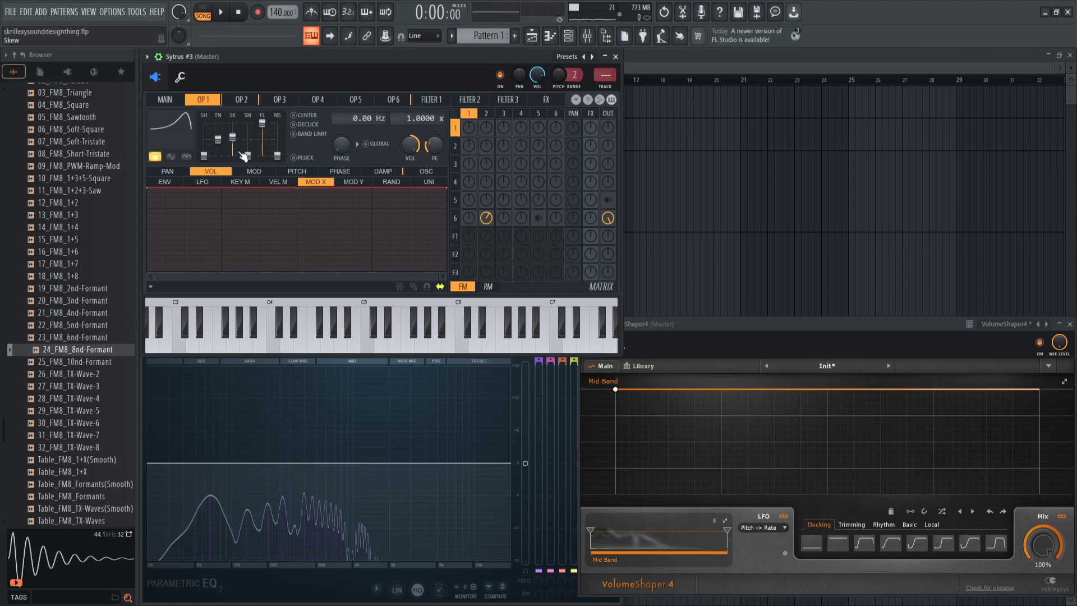
left_click_drag(236, 142, 218, 133)
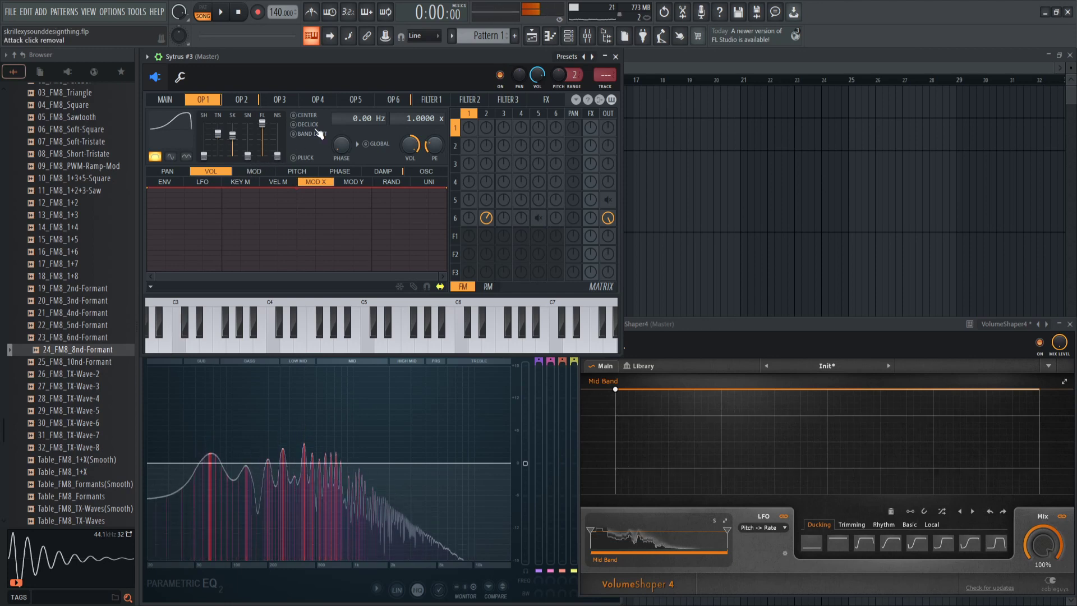
left_click(247, 105)
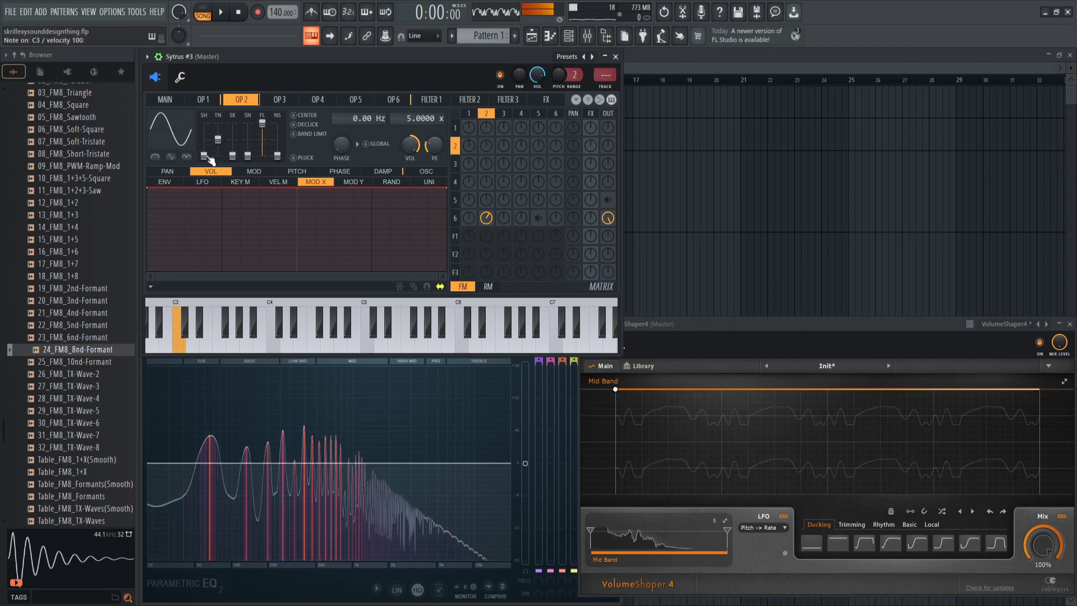
Try operator 2's shape at about 58%, muting operator 6's output and sending operator 2 directly to the output to audition it
left_click_drag(203, 156, 205, 140)
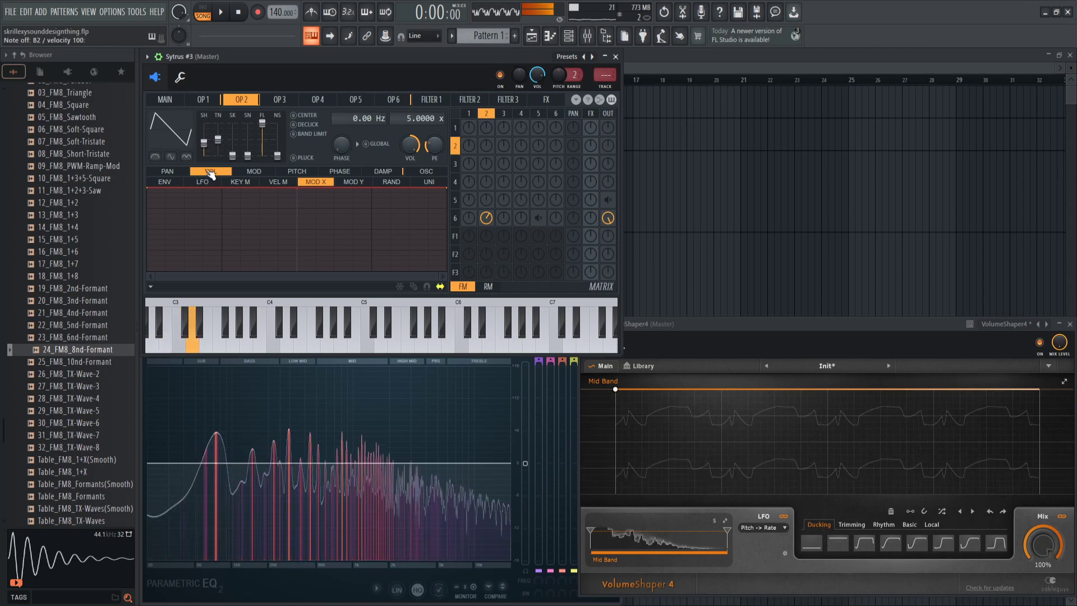
right_click(608, 220)
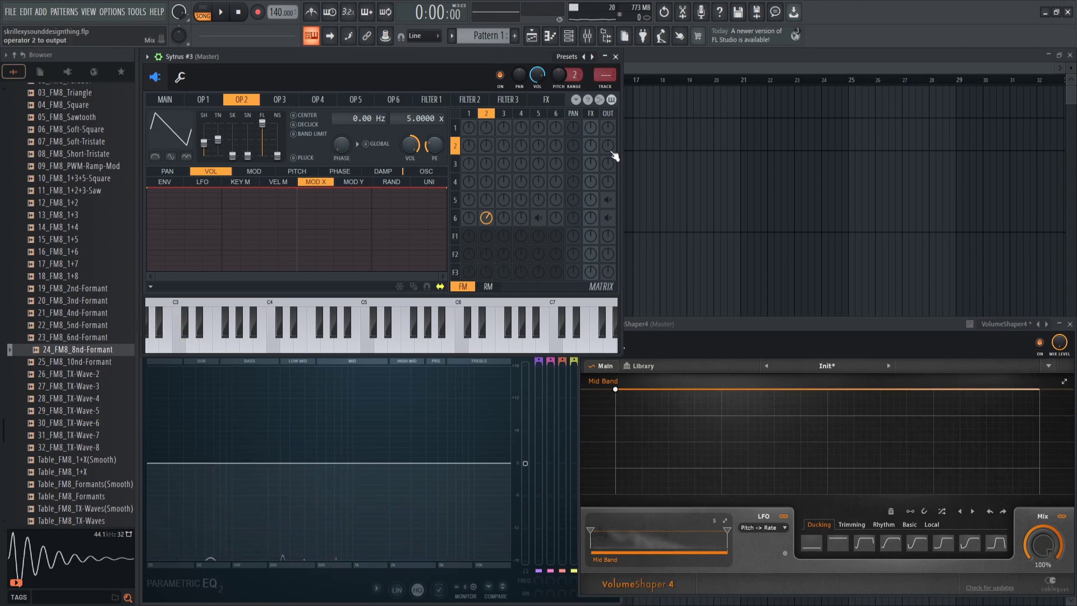
left_click_drag(609, 149, 609, 95)
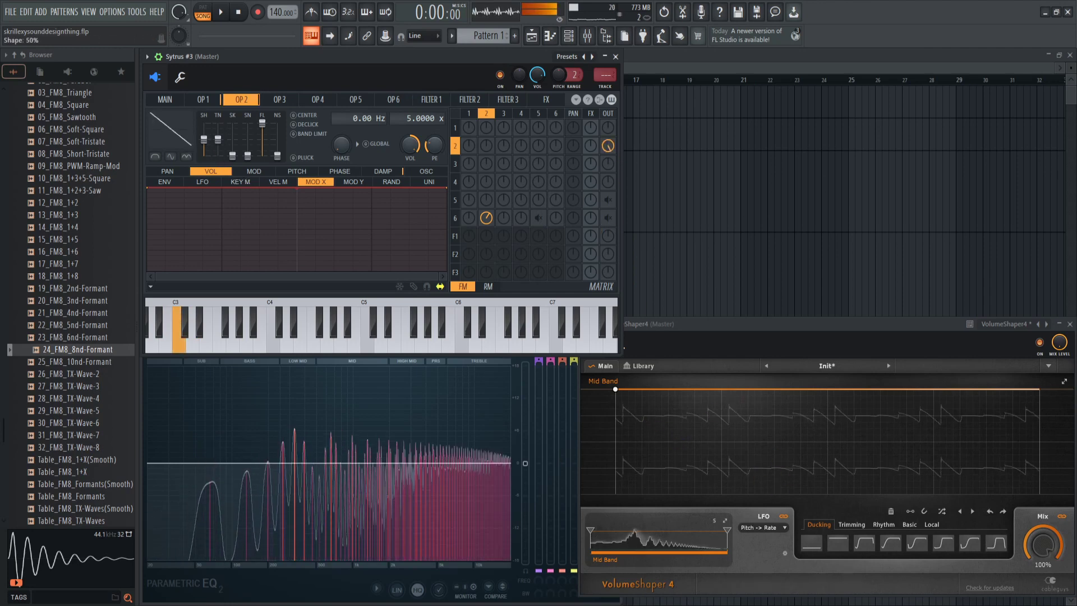
left_click_drag(207, 147, 204, 137)
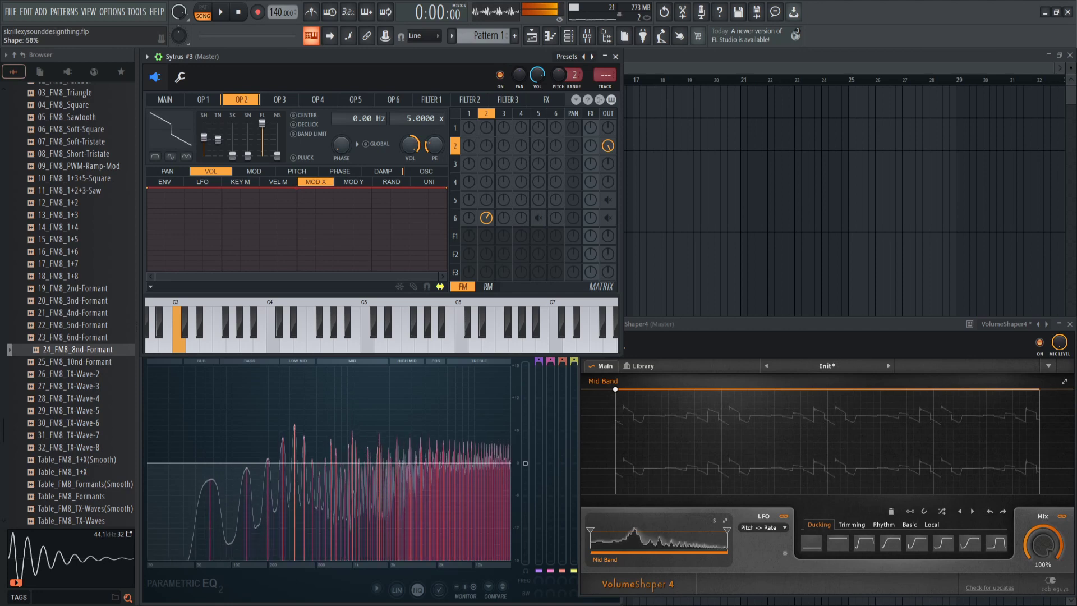
Raise operator 1's skew slightly and reset operator 2's shape to a pure sine
left_click(203, 99)
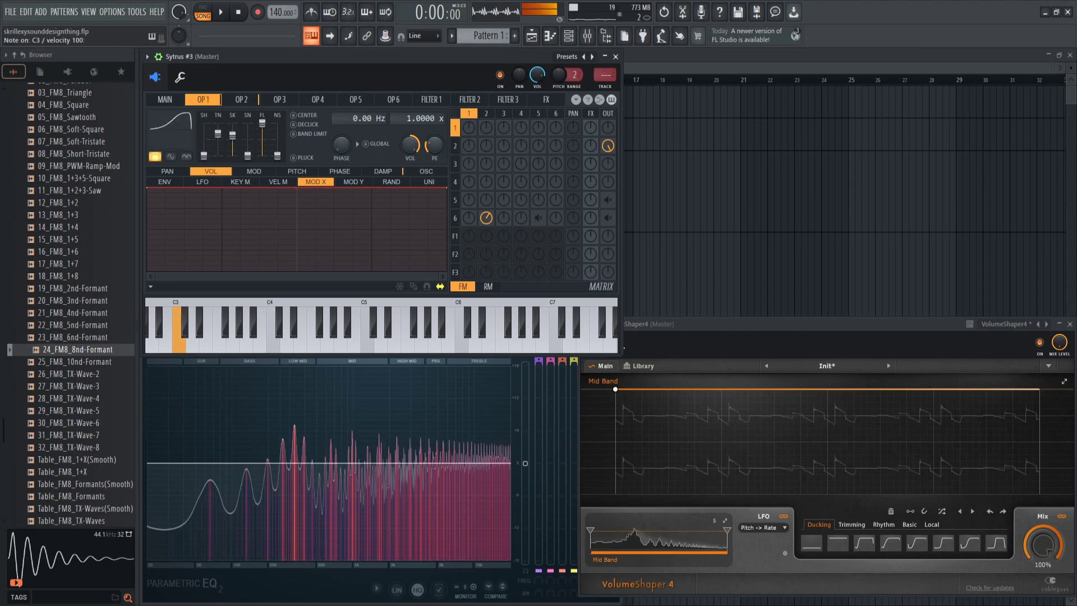
left_click_drag(232, 144, 204, 156)
left_click(241, 100)
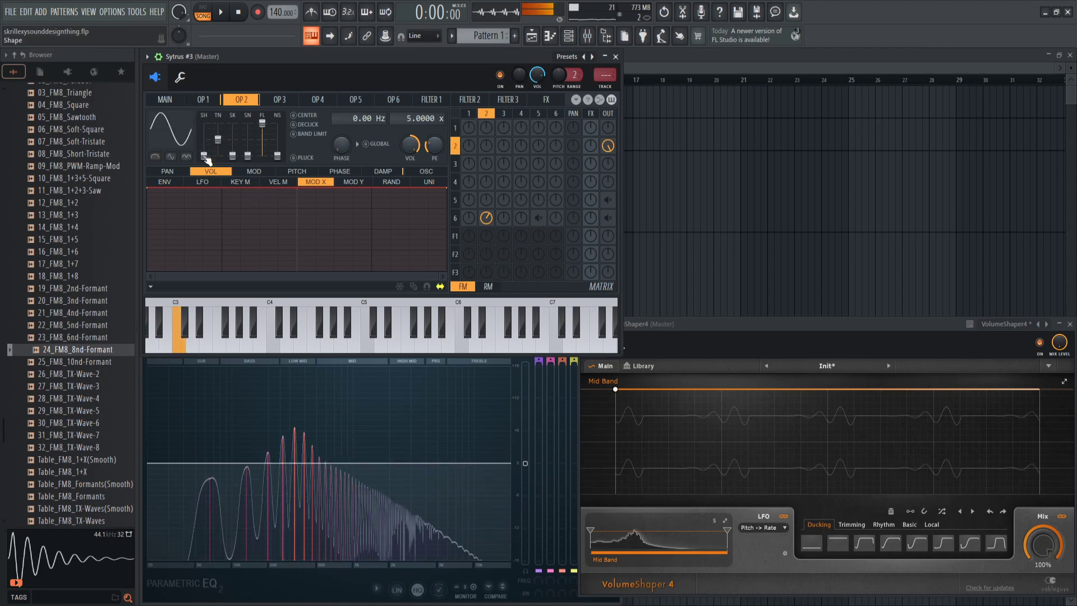
Mute operator 2's output, re-enable operator 6's output and audition the sound with operator 1's settings shown
right_click(608, 147)
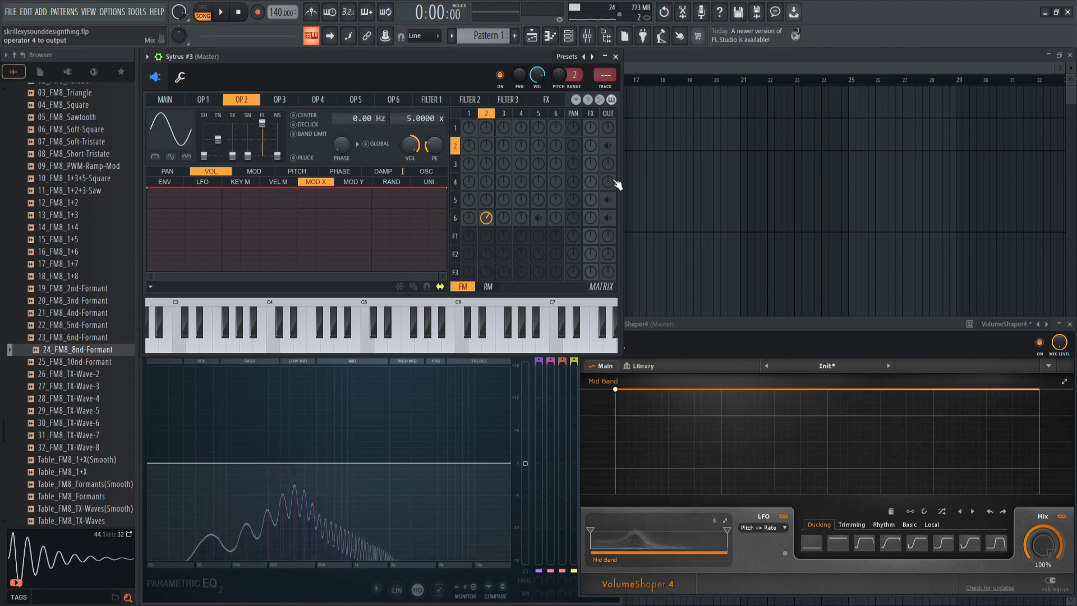
right_click(609, 218)
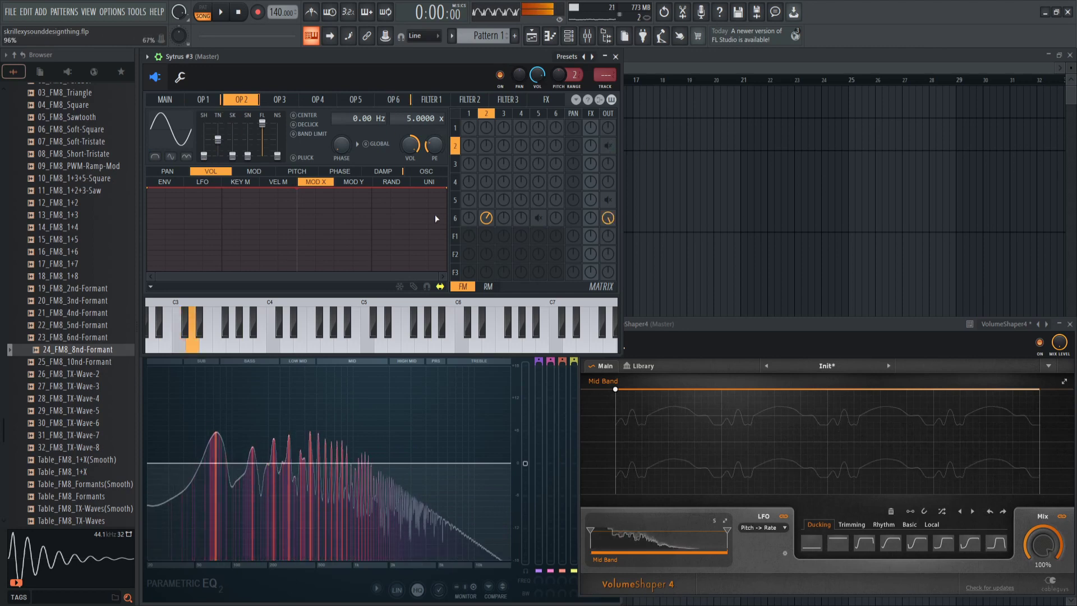
left_click(202, 99)
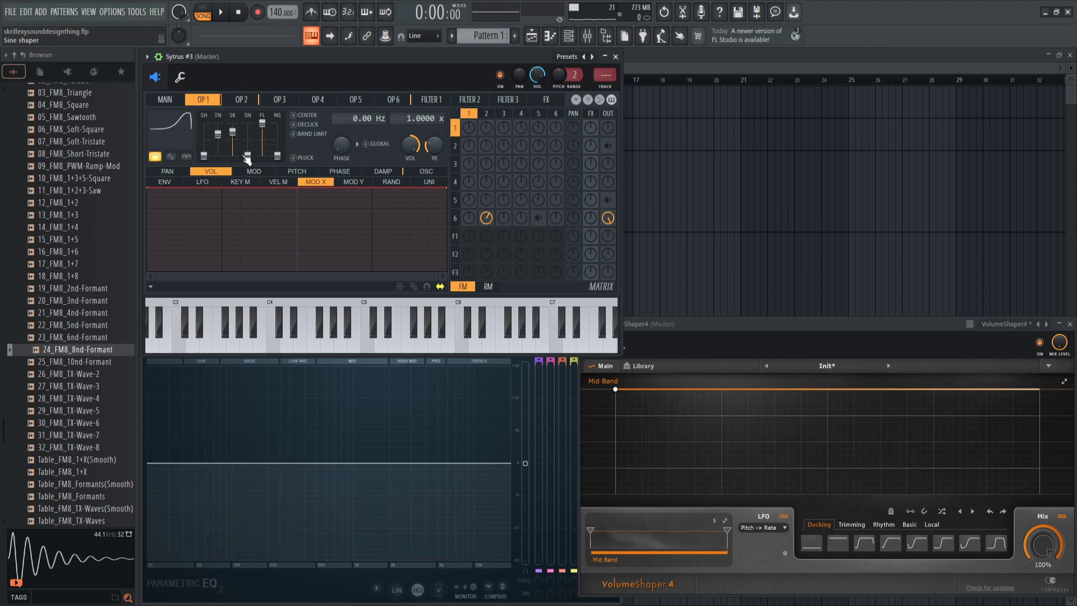
key("z")
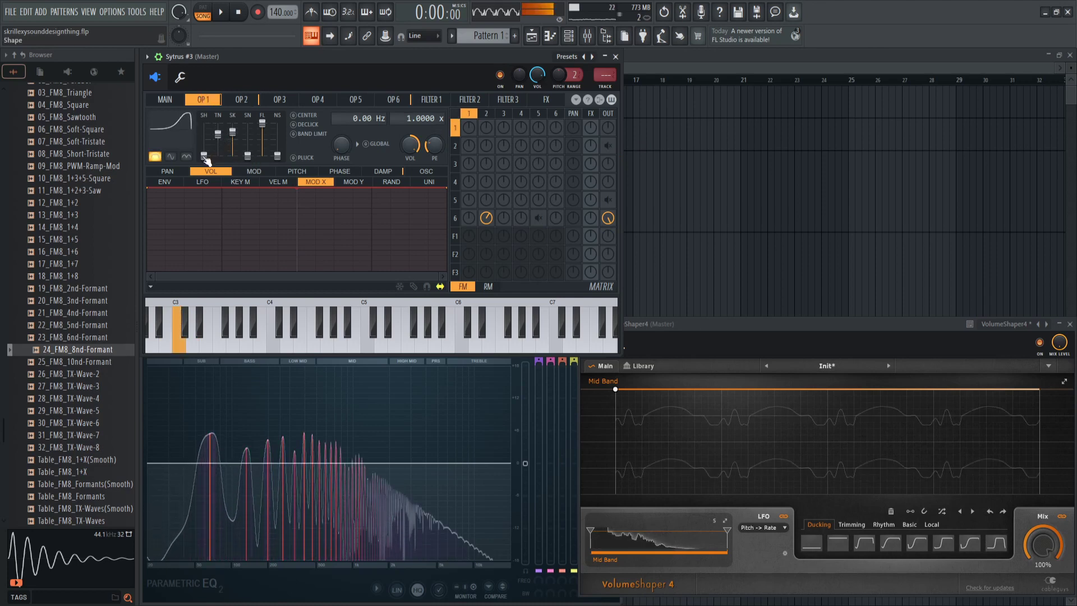
Raise operator 1's tension and skew slightly, and compare operator 2's direct output with operator 6's, leaving only operator 6 audible
left_click_drag(218, 135, 233, 130)
right_click(608, 146)
right_click(608, 218)
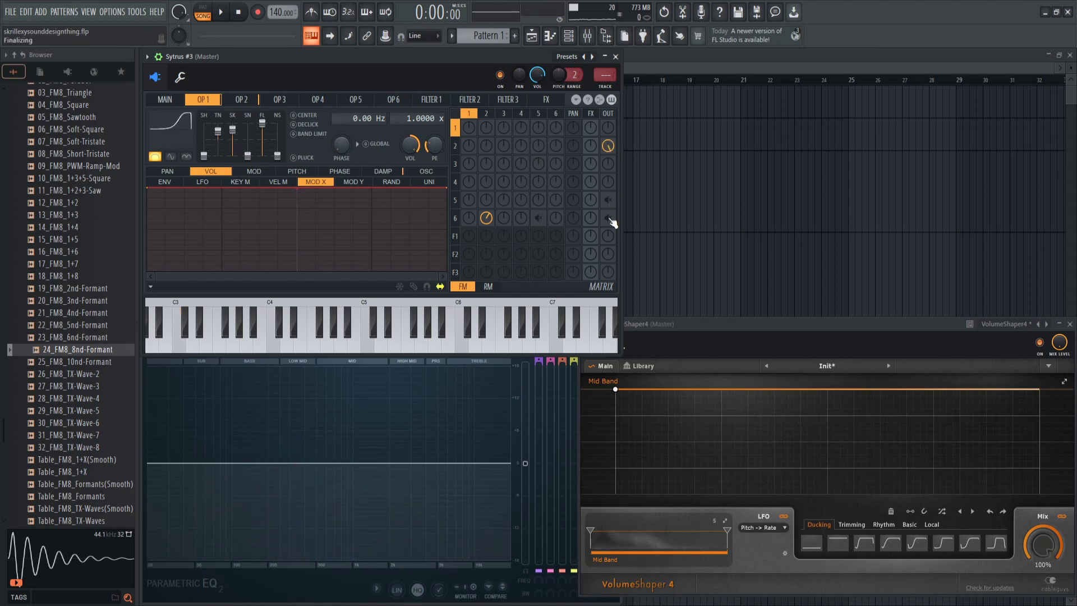
key("z")
right_click(609, 219)
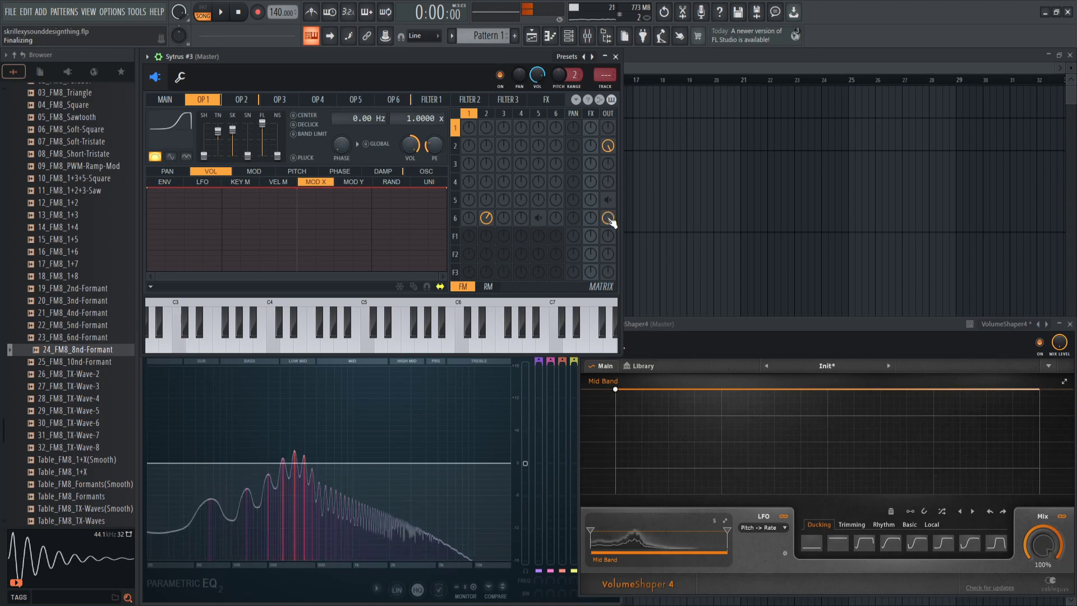
right_click(609, 150)
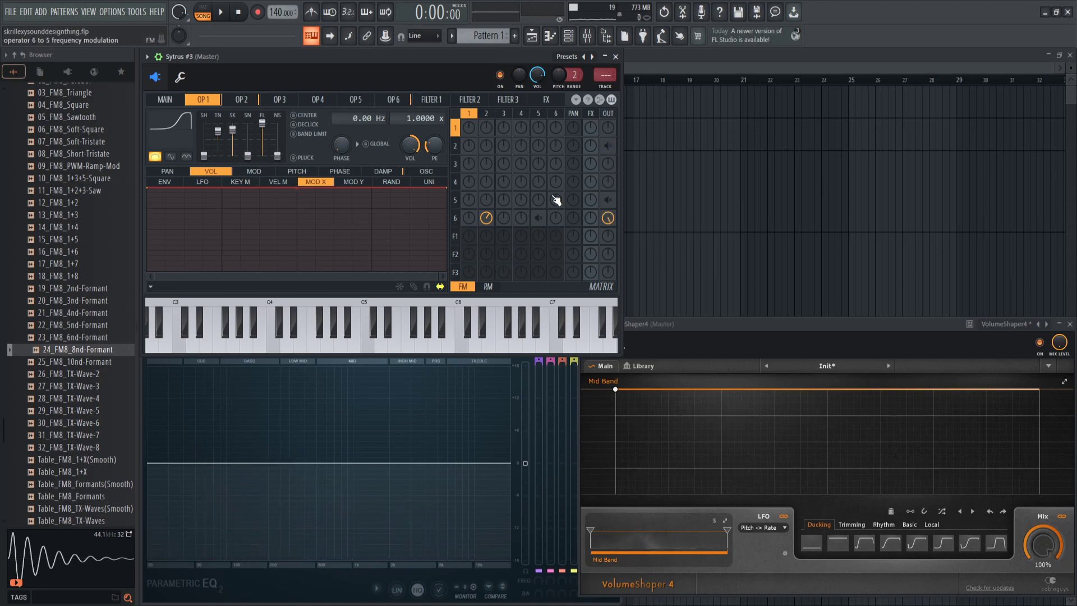
Audition several notes and add a very small amount of noise to operator 2
left_click(245, 101)
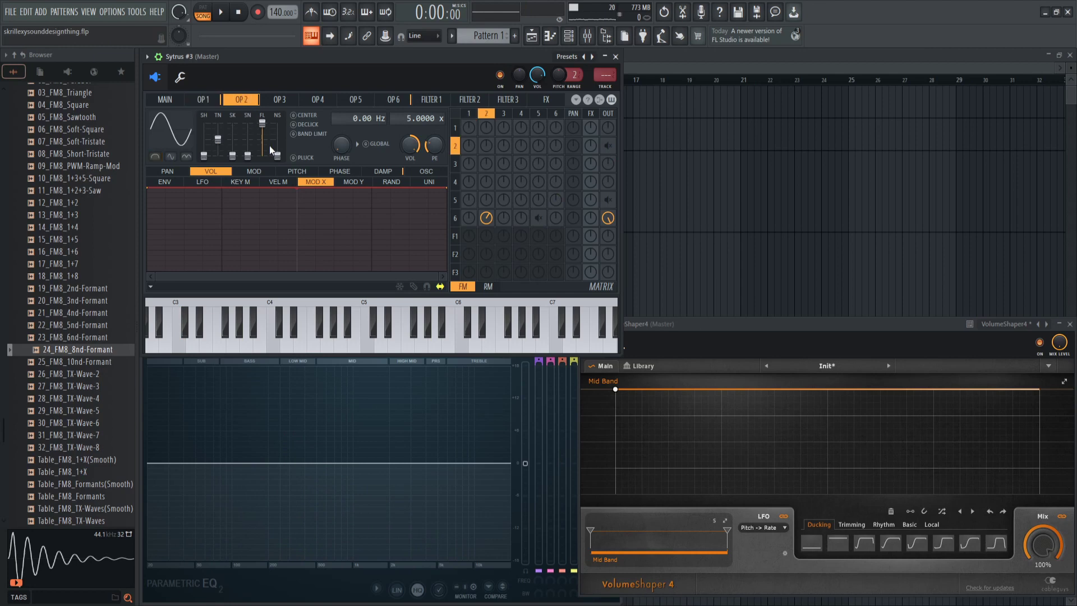
key("z")
key("q")
key("w")
key("m")
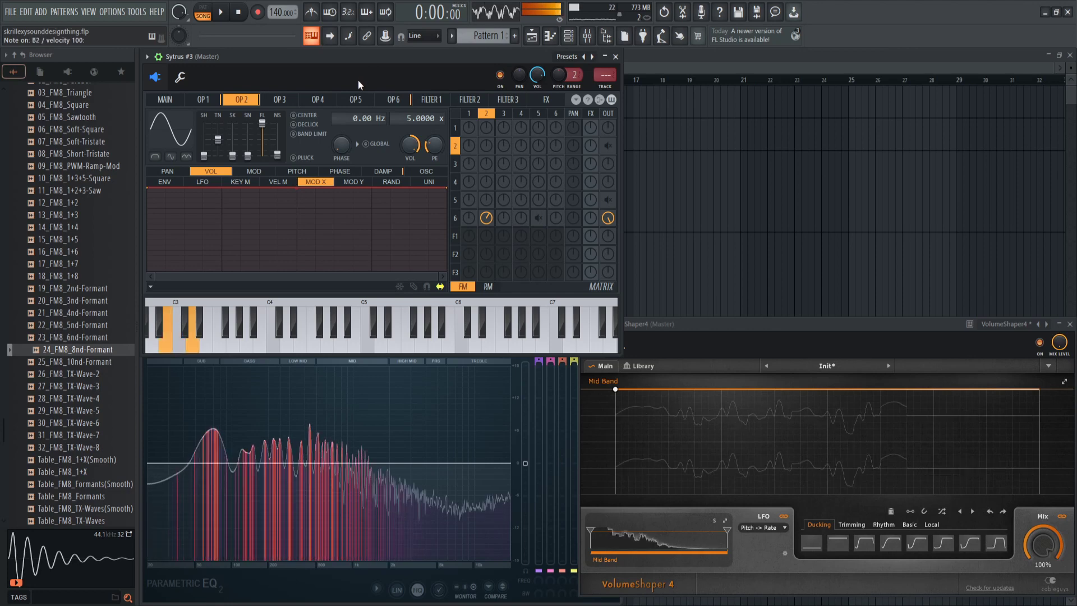
key("q")
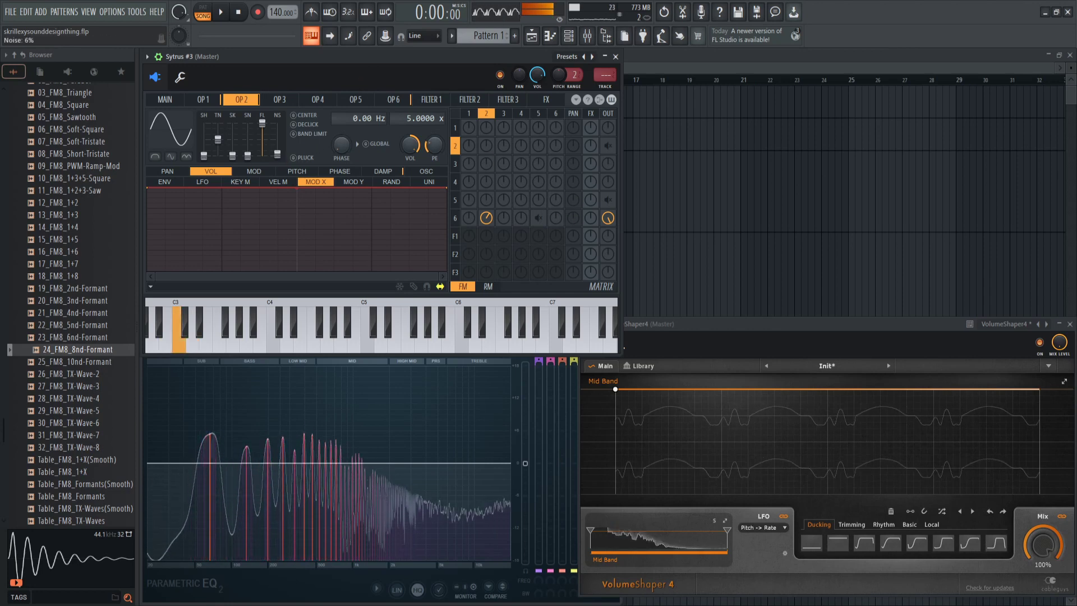
key("q")
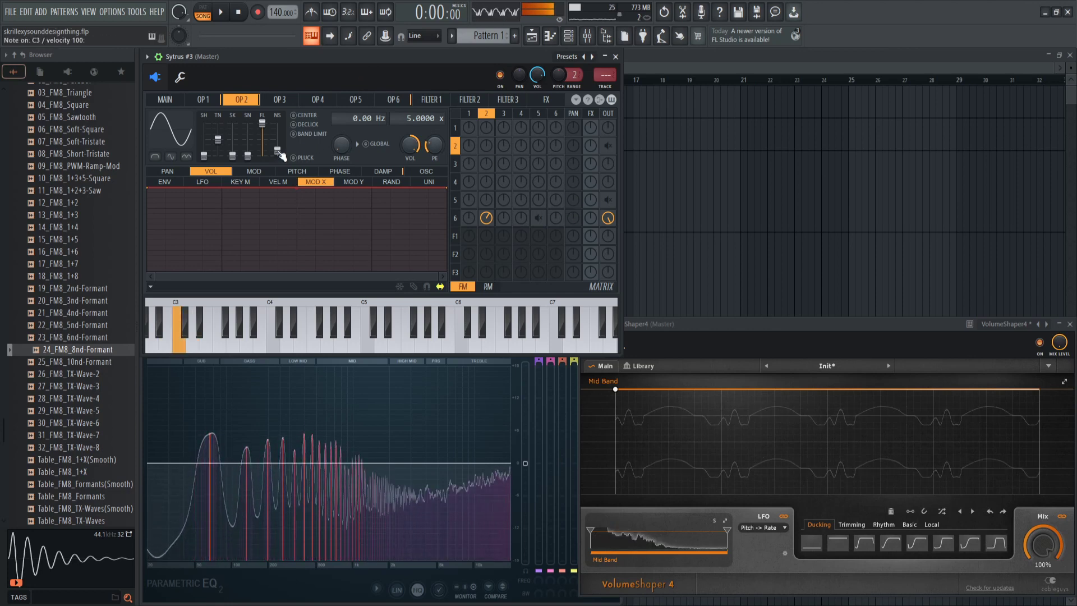
left_click_drag(279, 152, 279, 157)
key("q")
key("q")
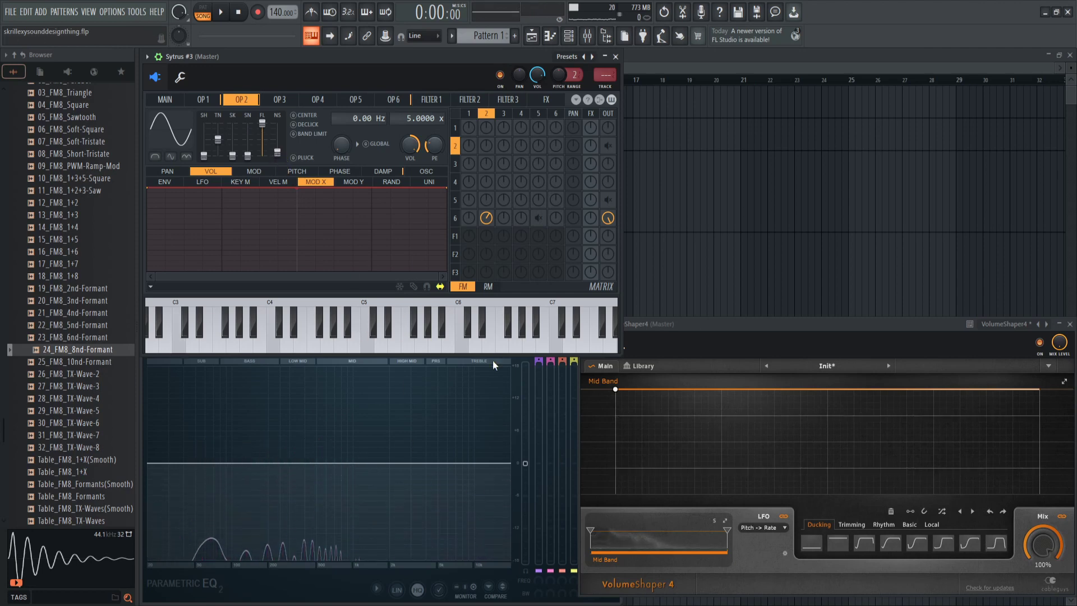
key("z")
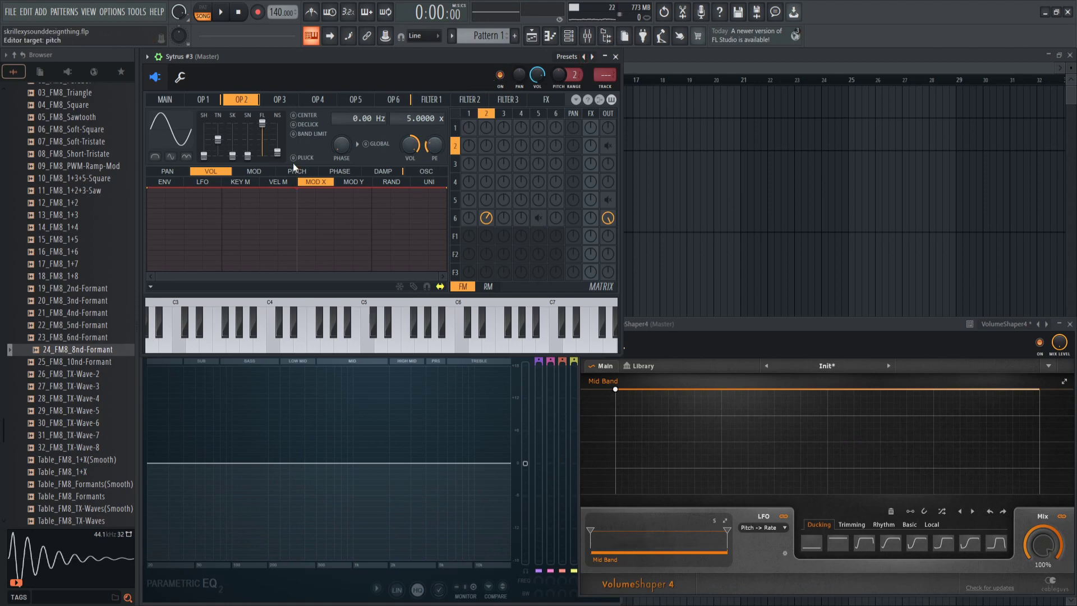
Lower operator 1's tension and skew slightly while viewing the ring modulation levels, and return the matrix to frequency modulation
left_click(204, 100)
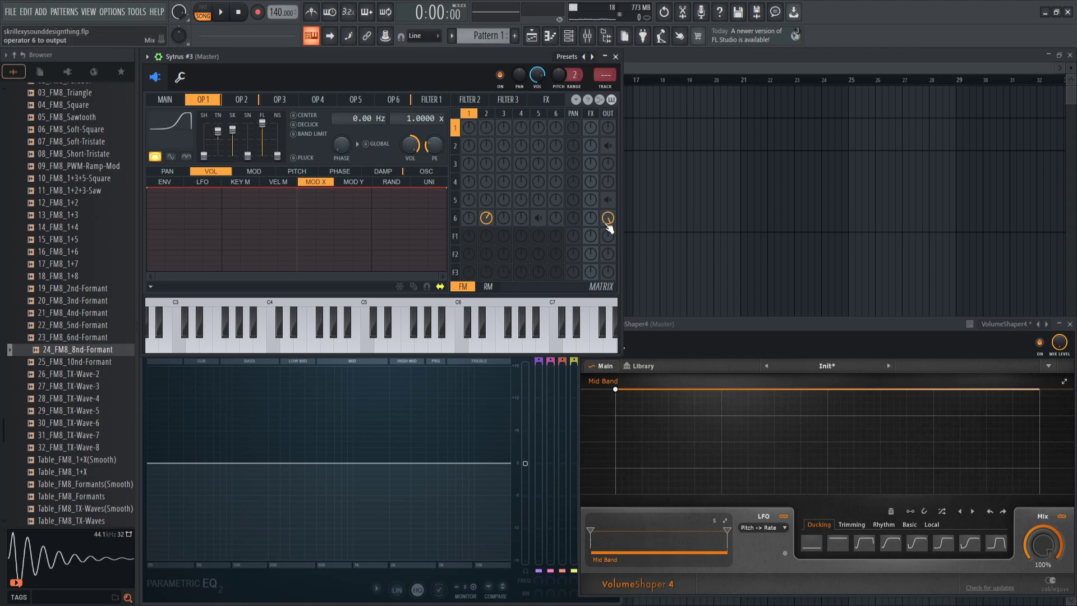
left_click(488, 287)
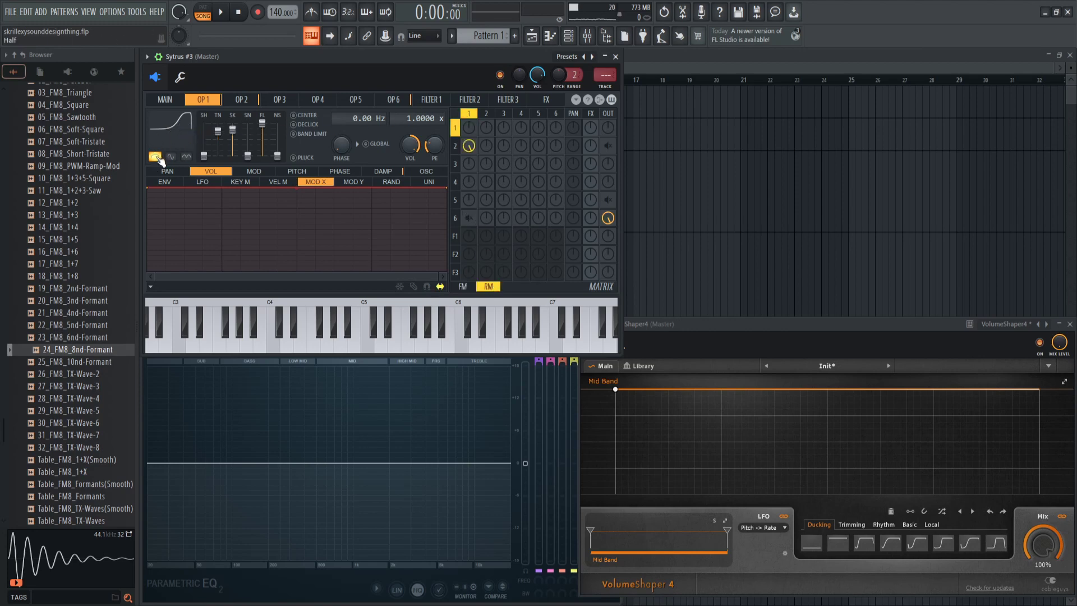
left_click_drag(219, 135, 220, 141)
left_click_drag(218, 139, 241, 133)
left_click(463, 287)
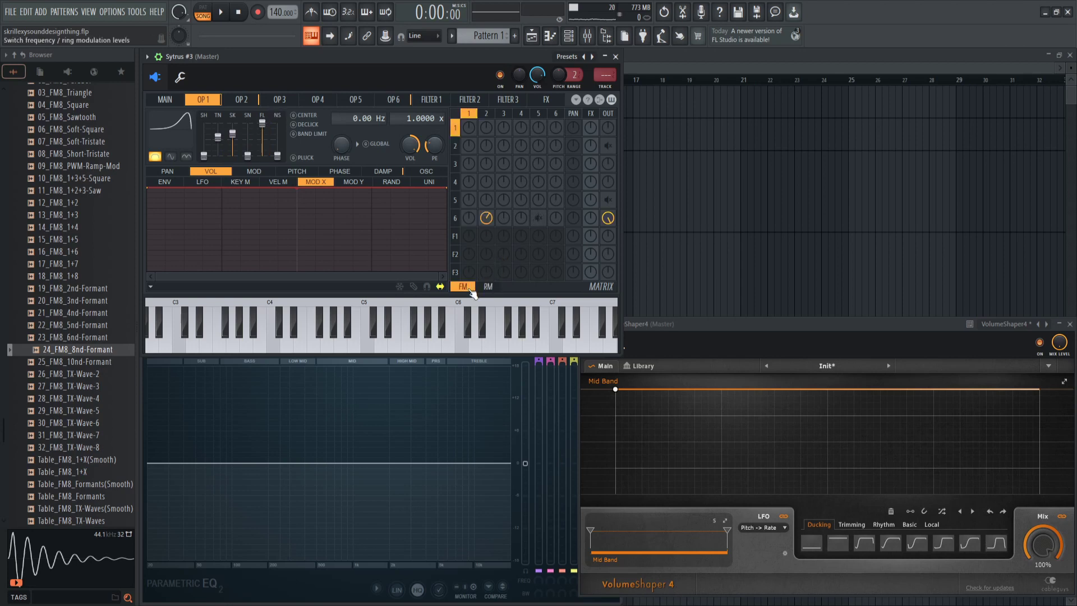